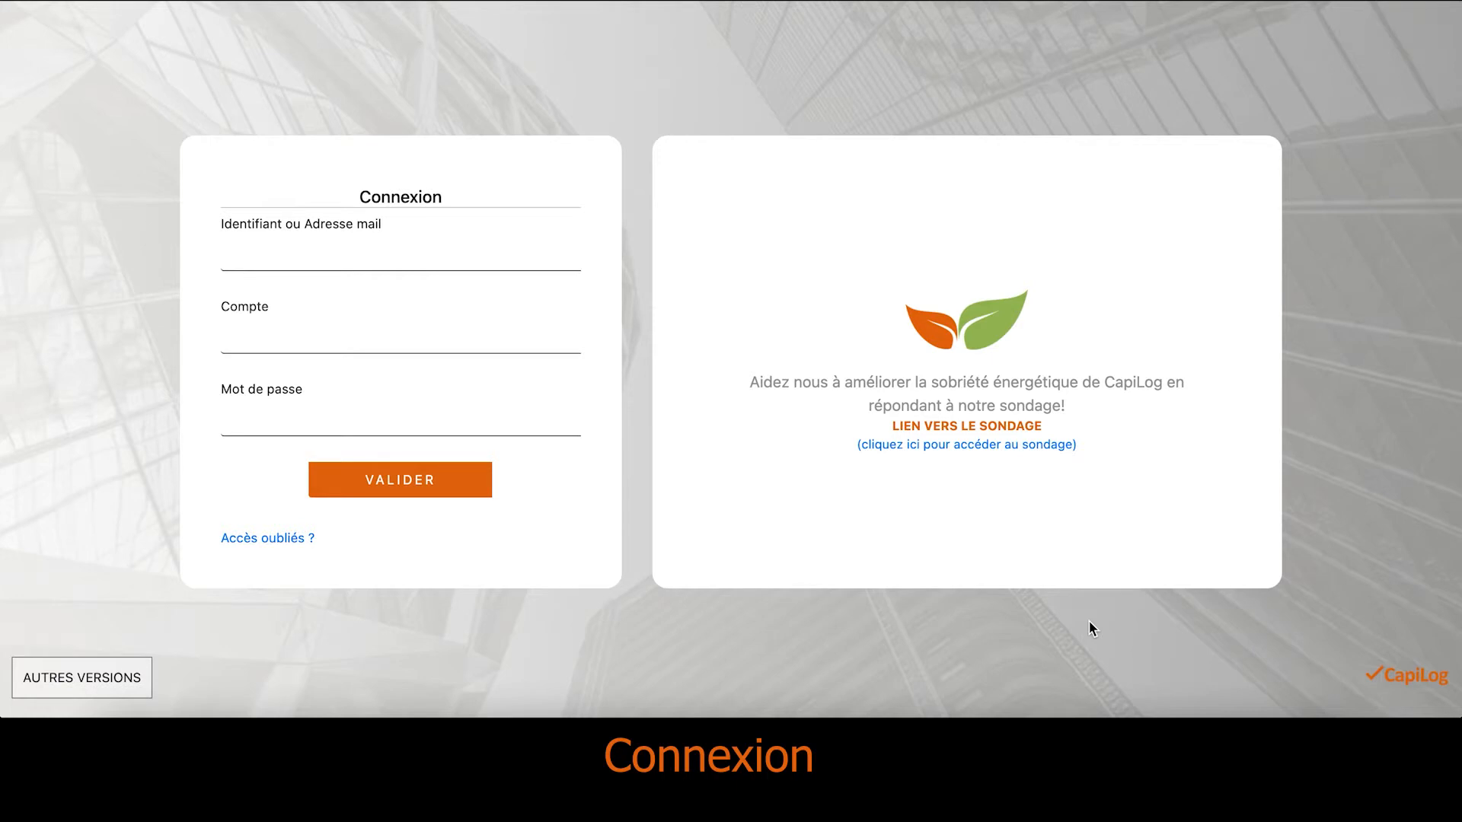
Sign in with the identifier ADMI, the account tutos_capilog and the account password
{"action": "left_click", "coordinate": [258, 251]}
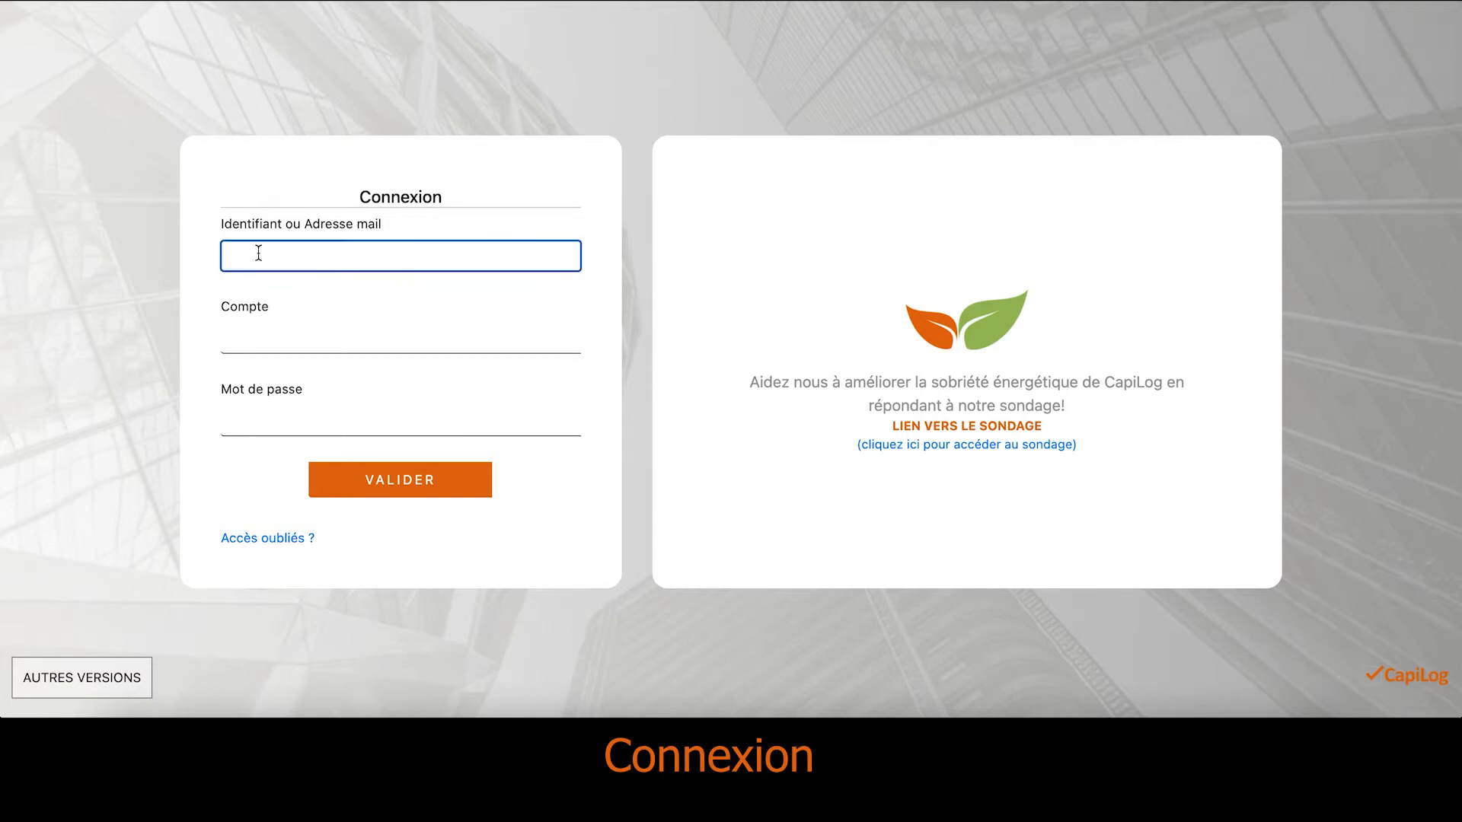
{"action": "type", "text": "ADMI"}
{"action": "key", "text": "Tab"}
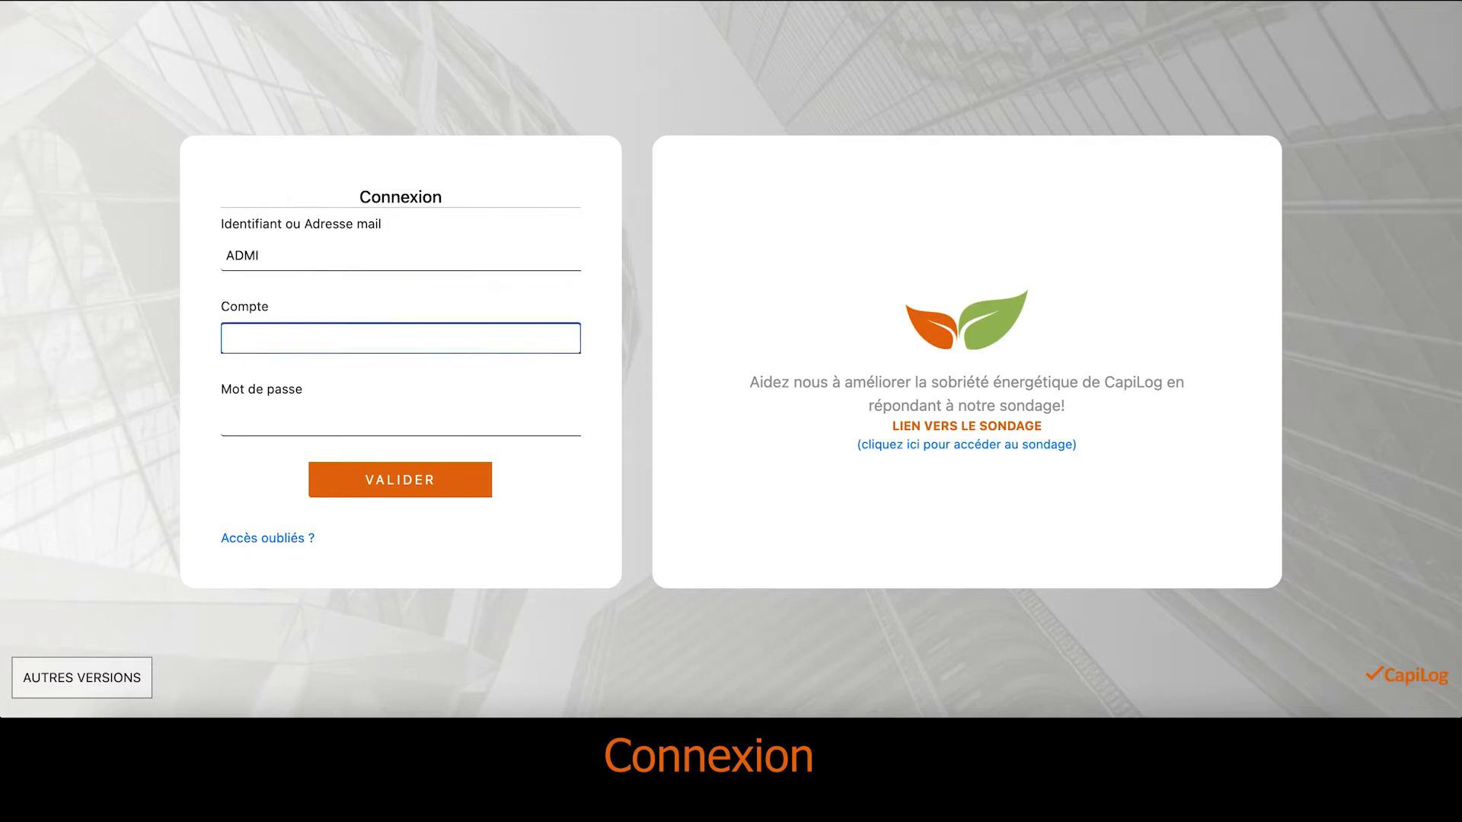
{"action": "type", "text": "tuto"}
{"action": "type", "text": "s-"}
{"action": "type", "text": "capilog"}
{"action": "key", "text": "Tab"}
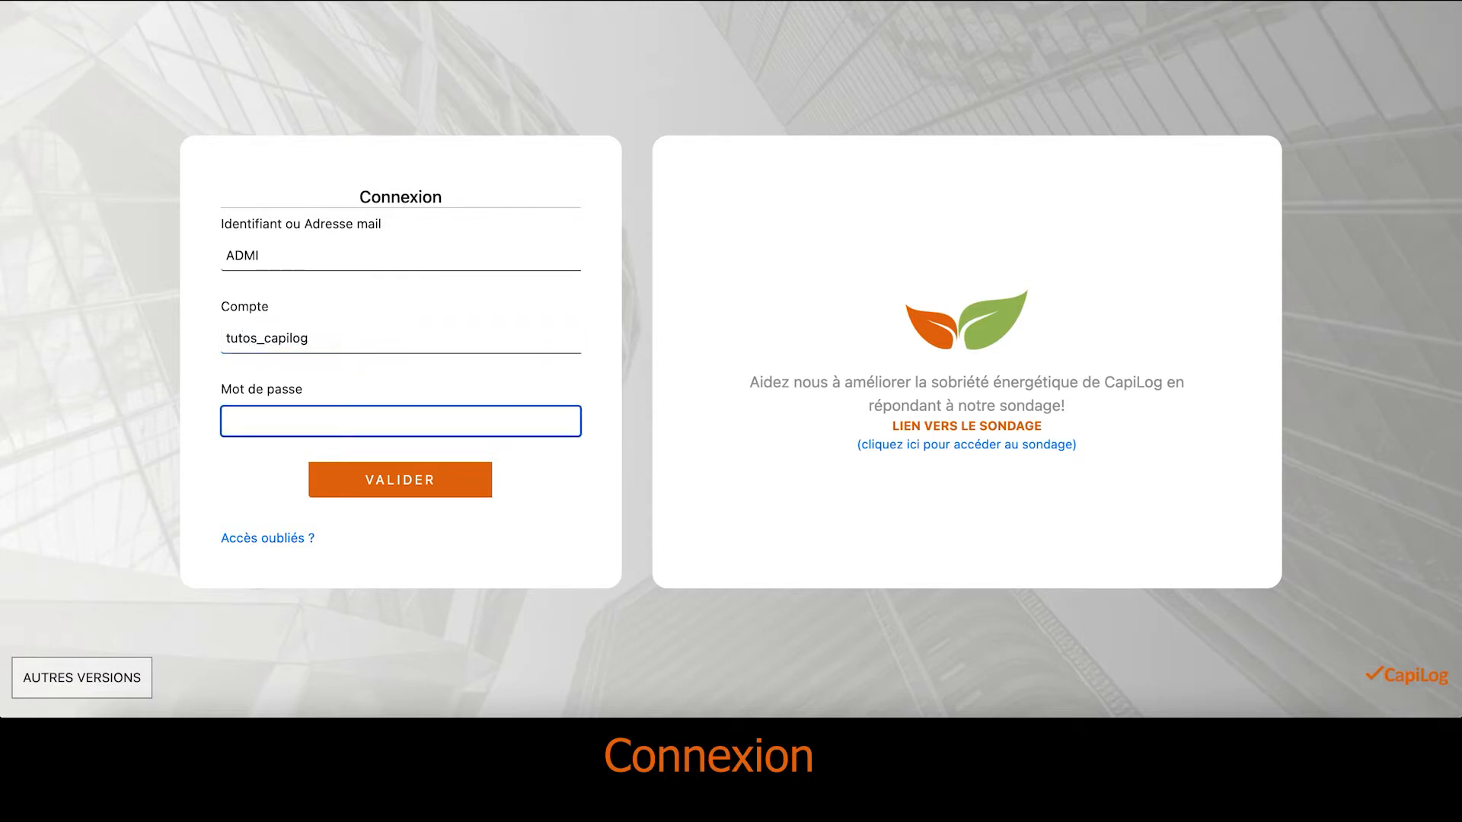
{"action": "type", "text": "•••••••"}
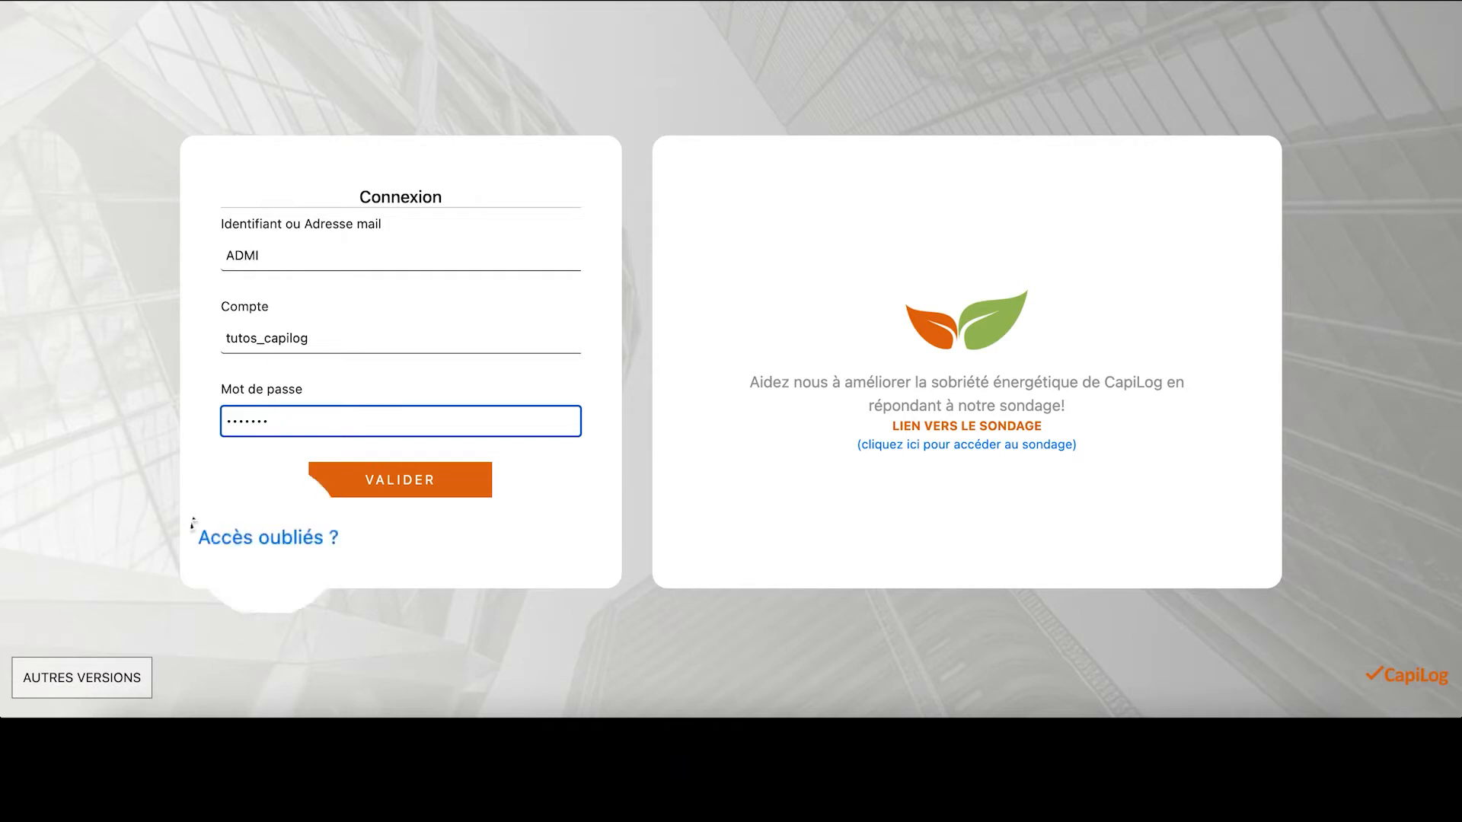
{"action": "left_click", "coordinate": [392, 480]}
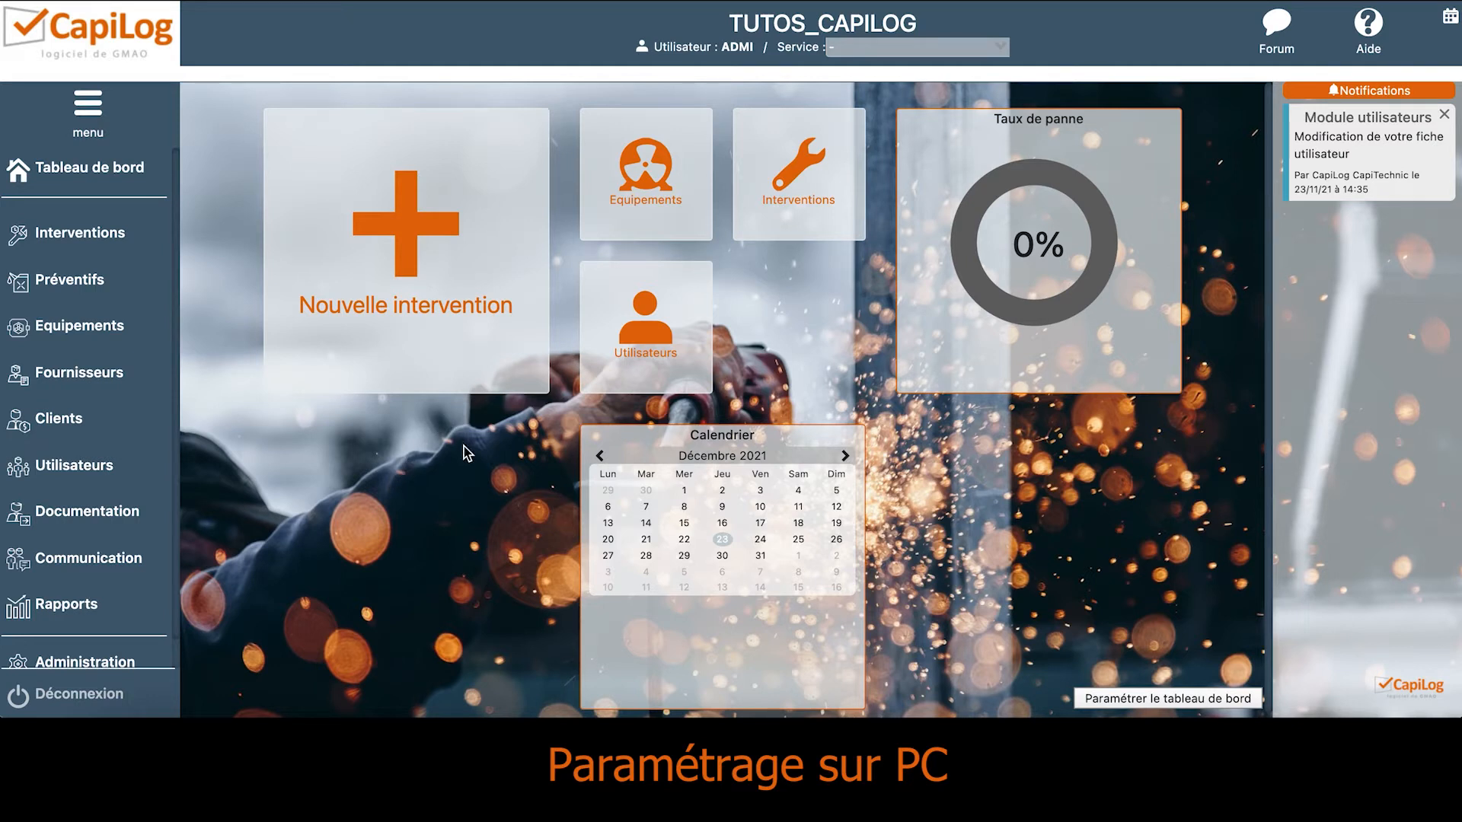
Enter dashboard configuration mode and look through the indicators available for a new large tile
{"action": "left_click", "coordinate": [1208, 706]}
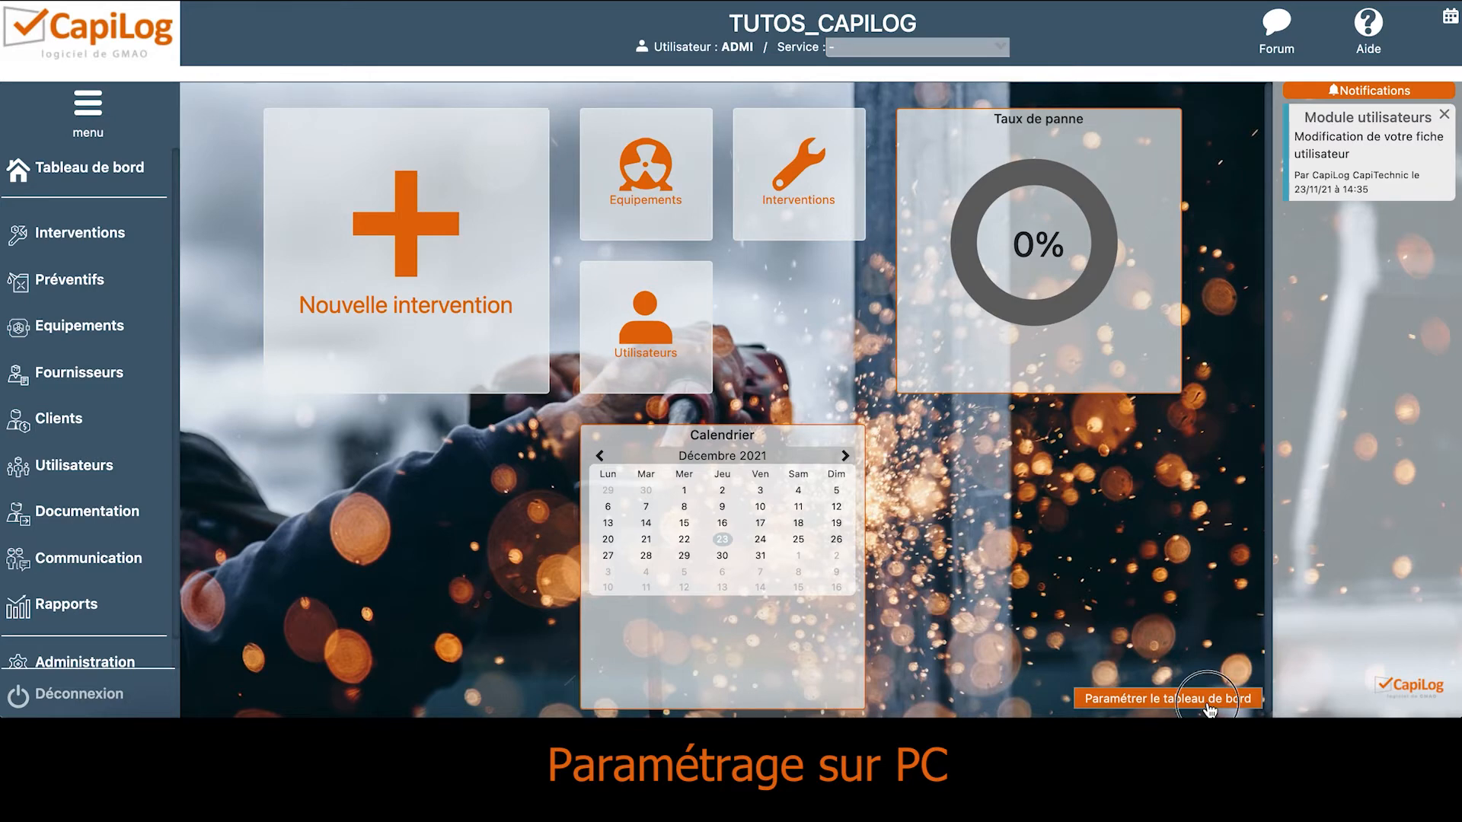
{"action": "left_click", "coordinate": [1208, 707]}
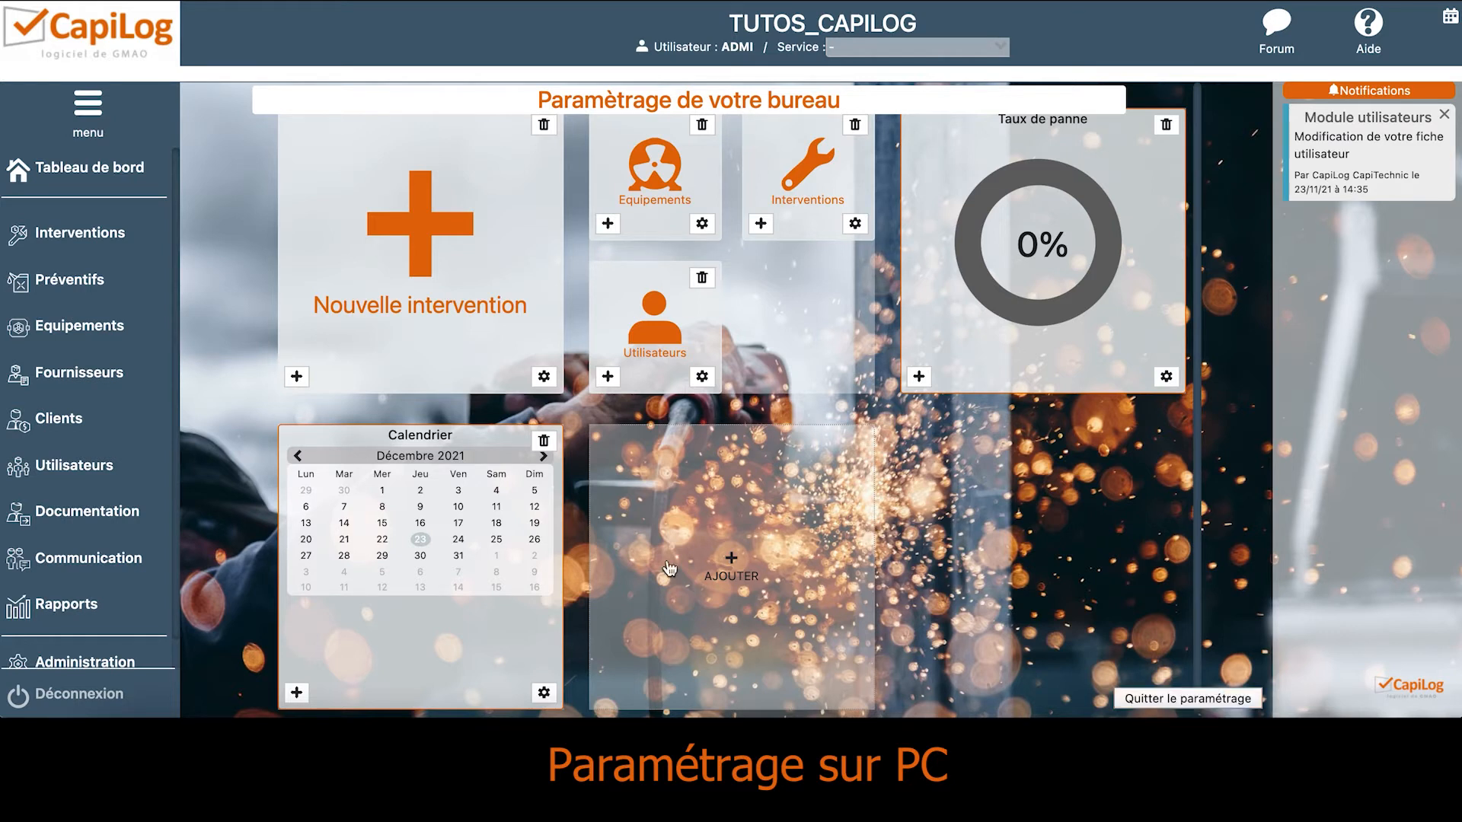
{"action": "left_click", "coordinate": [769, 585]}
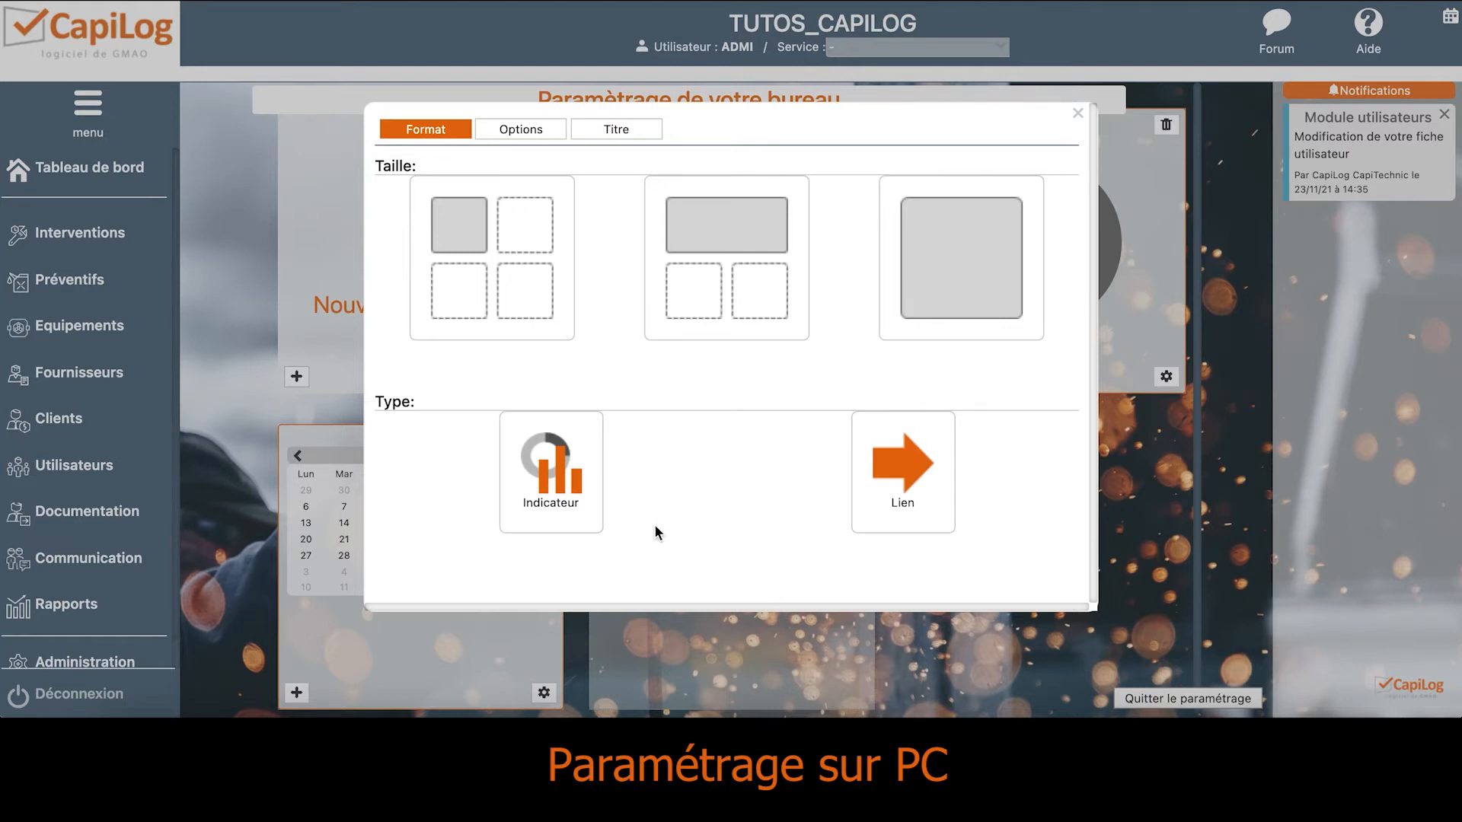
{"action": "left_click", "coordinate": [580, 508]}
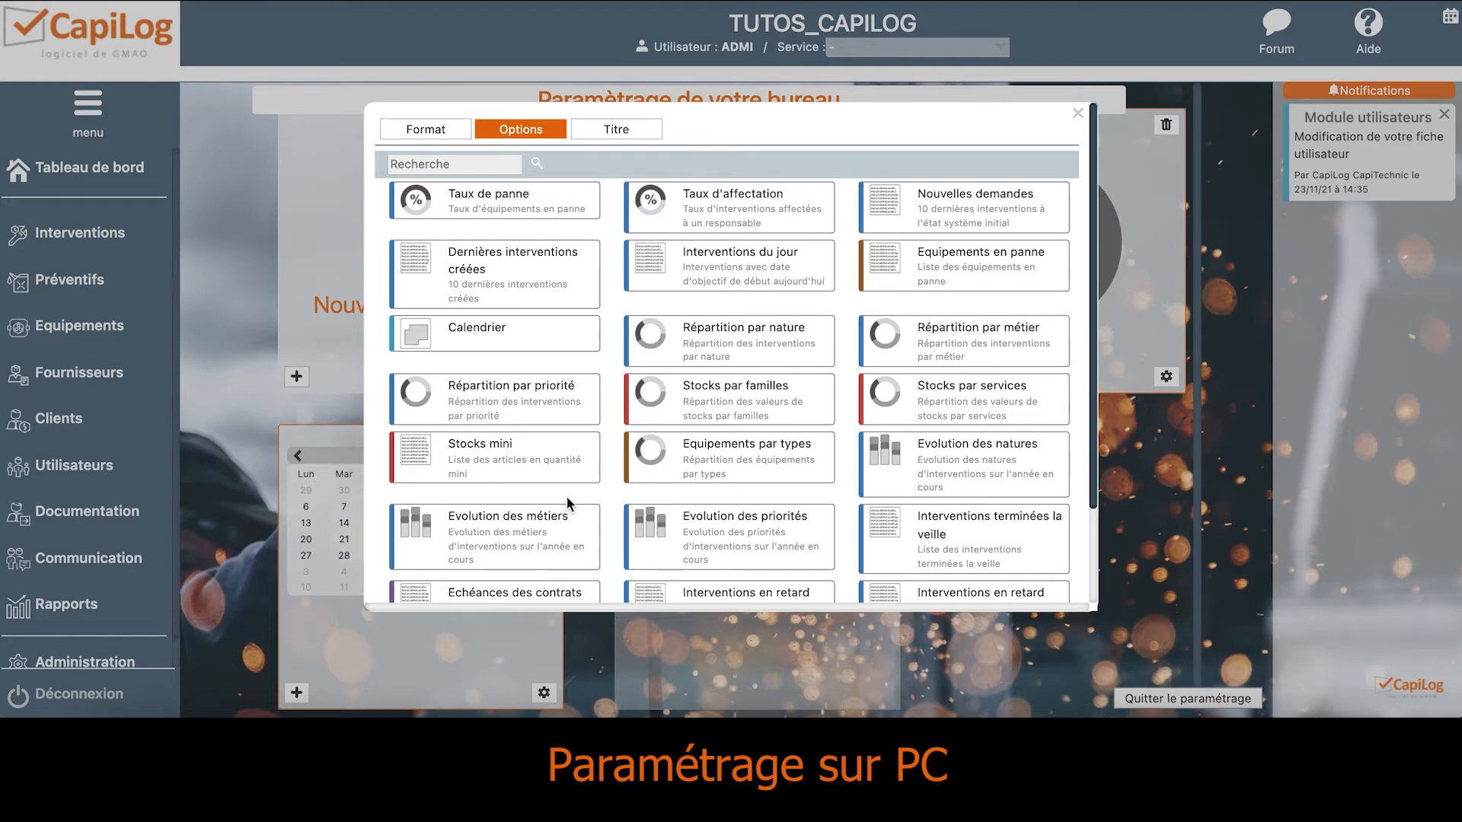
{"action": "left_click", "coordinate": [1077, 113]}
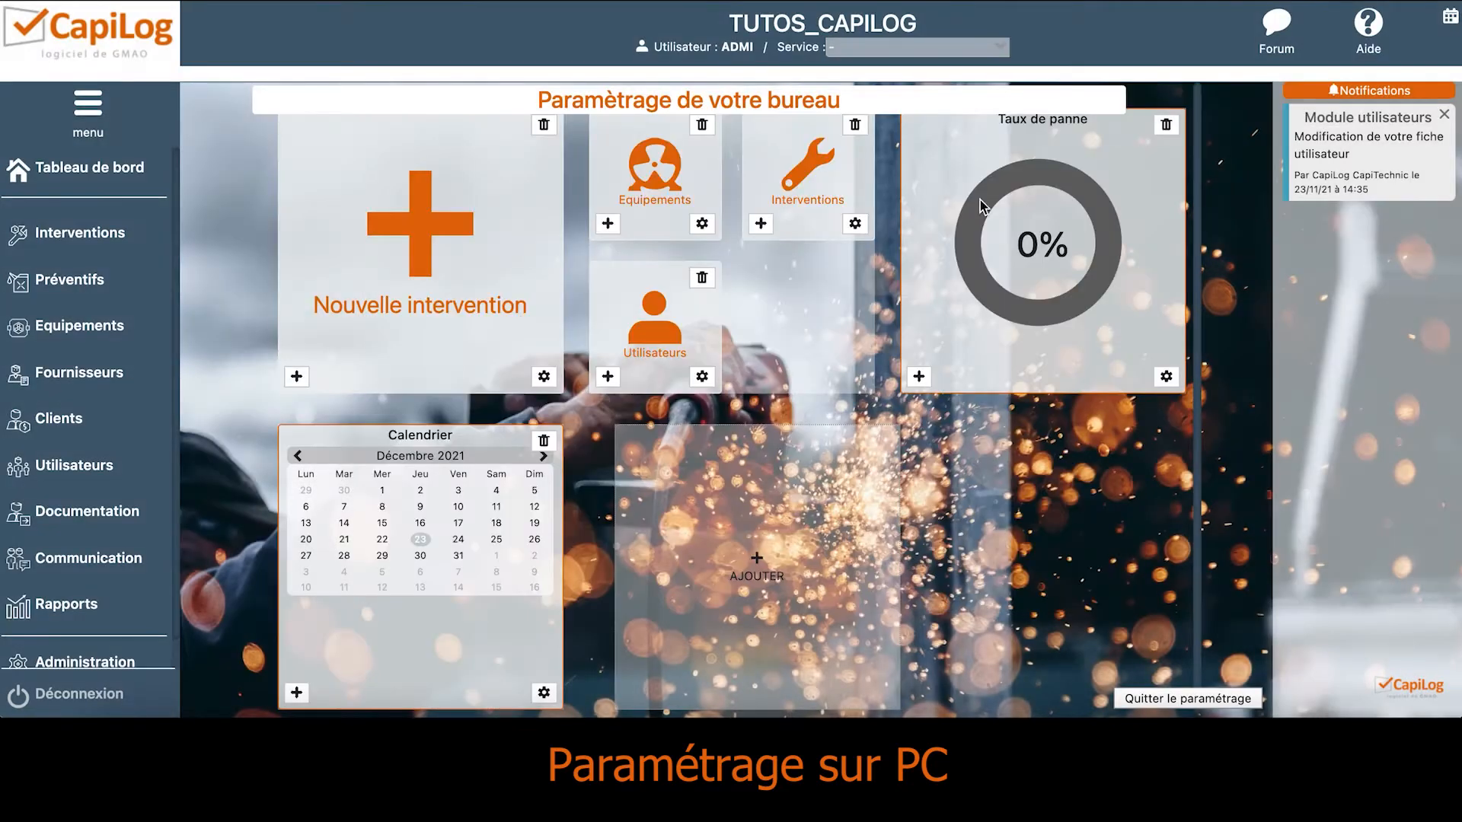
Add a link tile to the Equipements module in the empty dashboard slot
{"action": "left_click", "coordinate": [803, 568]}
{"action": "left_click", "coordinate": [911, 483]}
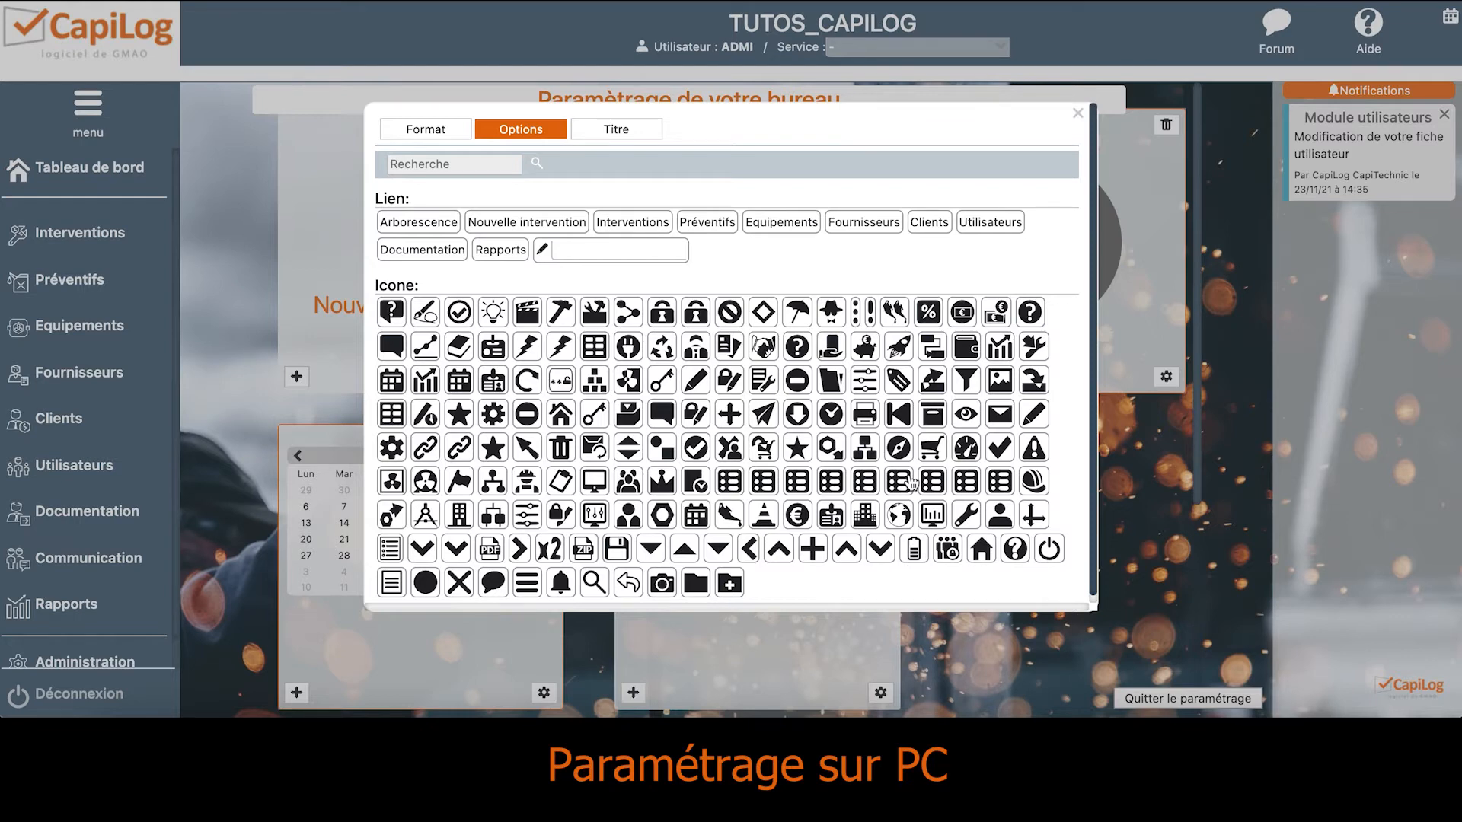
{"action": "left_click", "coordinate": [778, 223]}
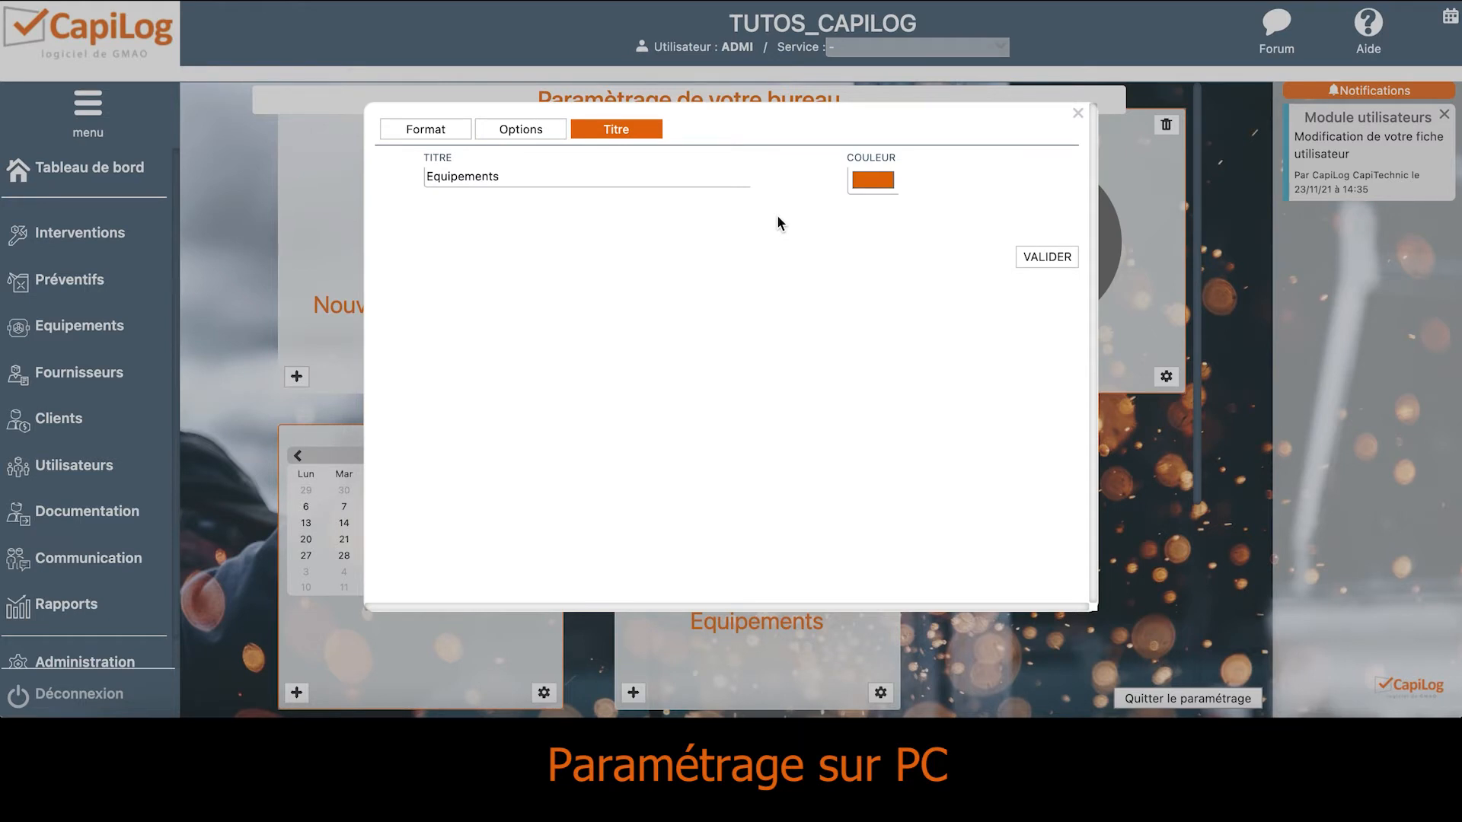
Keep the new tile's title as Equipements, set its colour to a medium blue and validate the tile
{"action": "left_click", "coordinate": [502, 176]}
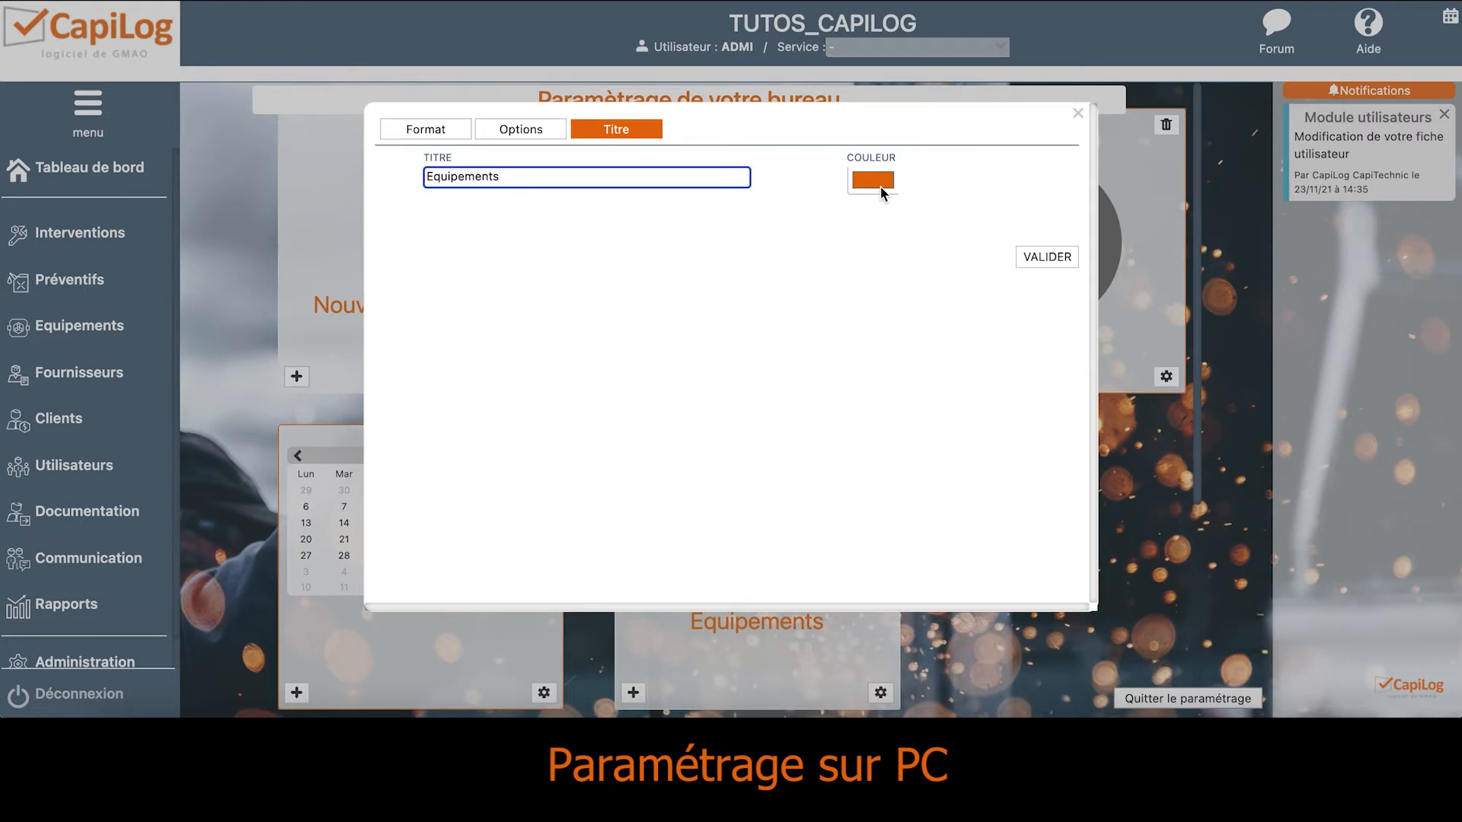
{"action": "left_click", "coordinate": [880, 186]}
{"action": "left_click", "coordinate": [982, 359]}
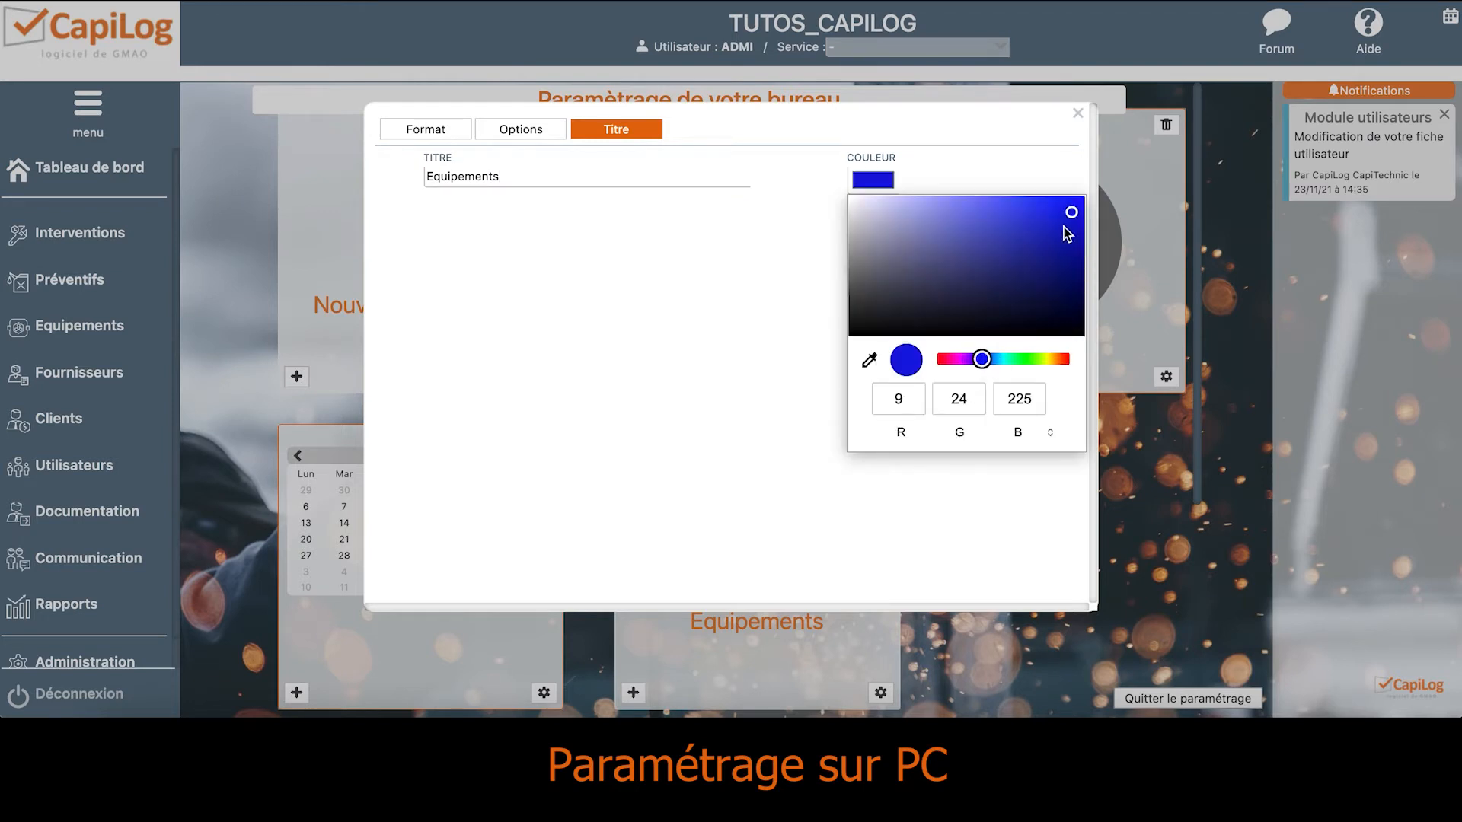
{"action": "left_click", "coordinate": [989, 213]}
{"action": "left_click", "coordinate": [1038, 153]}
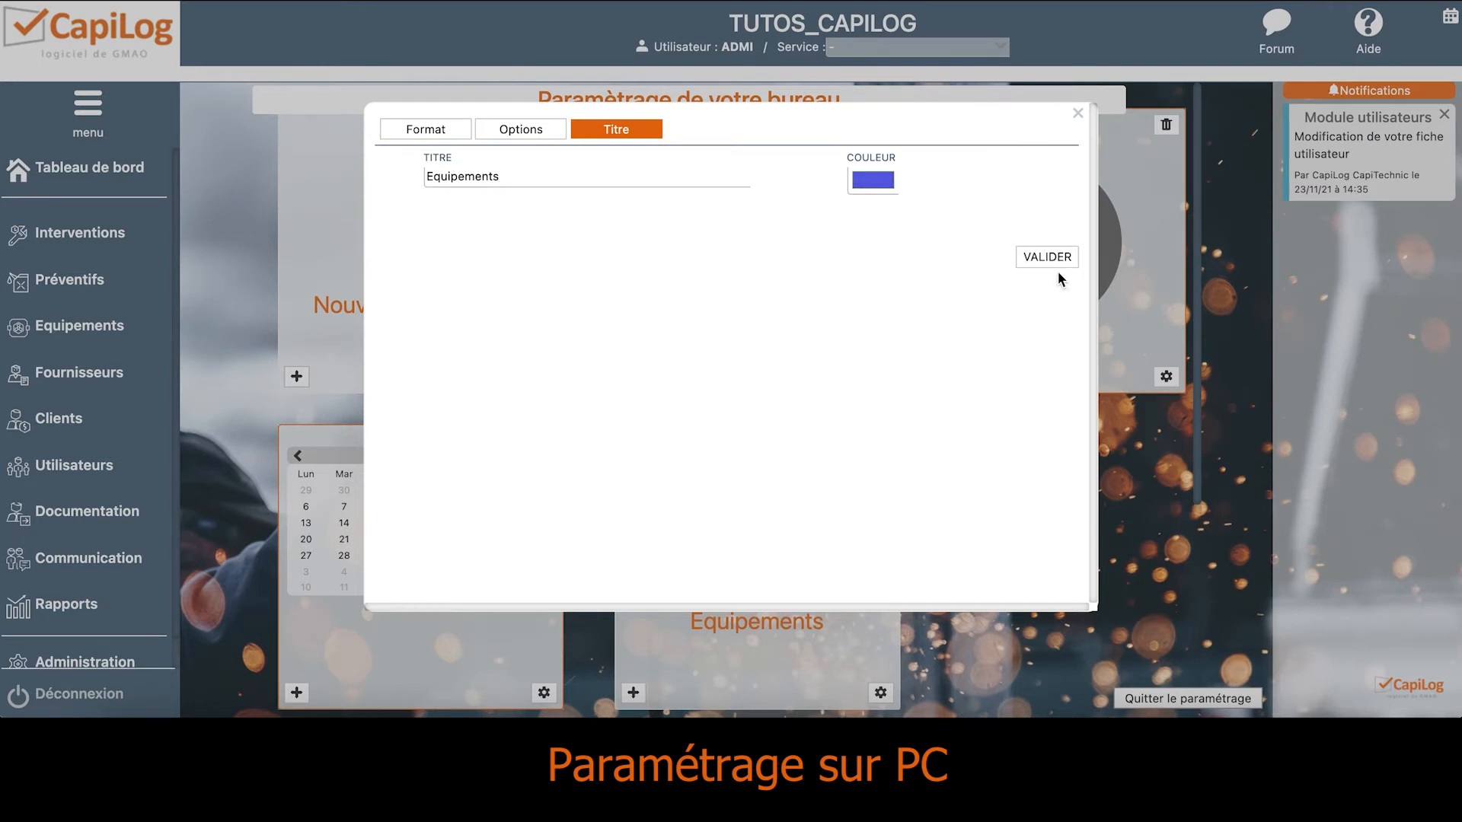
{"action": "left_click", "coordinate": [514, 129]}
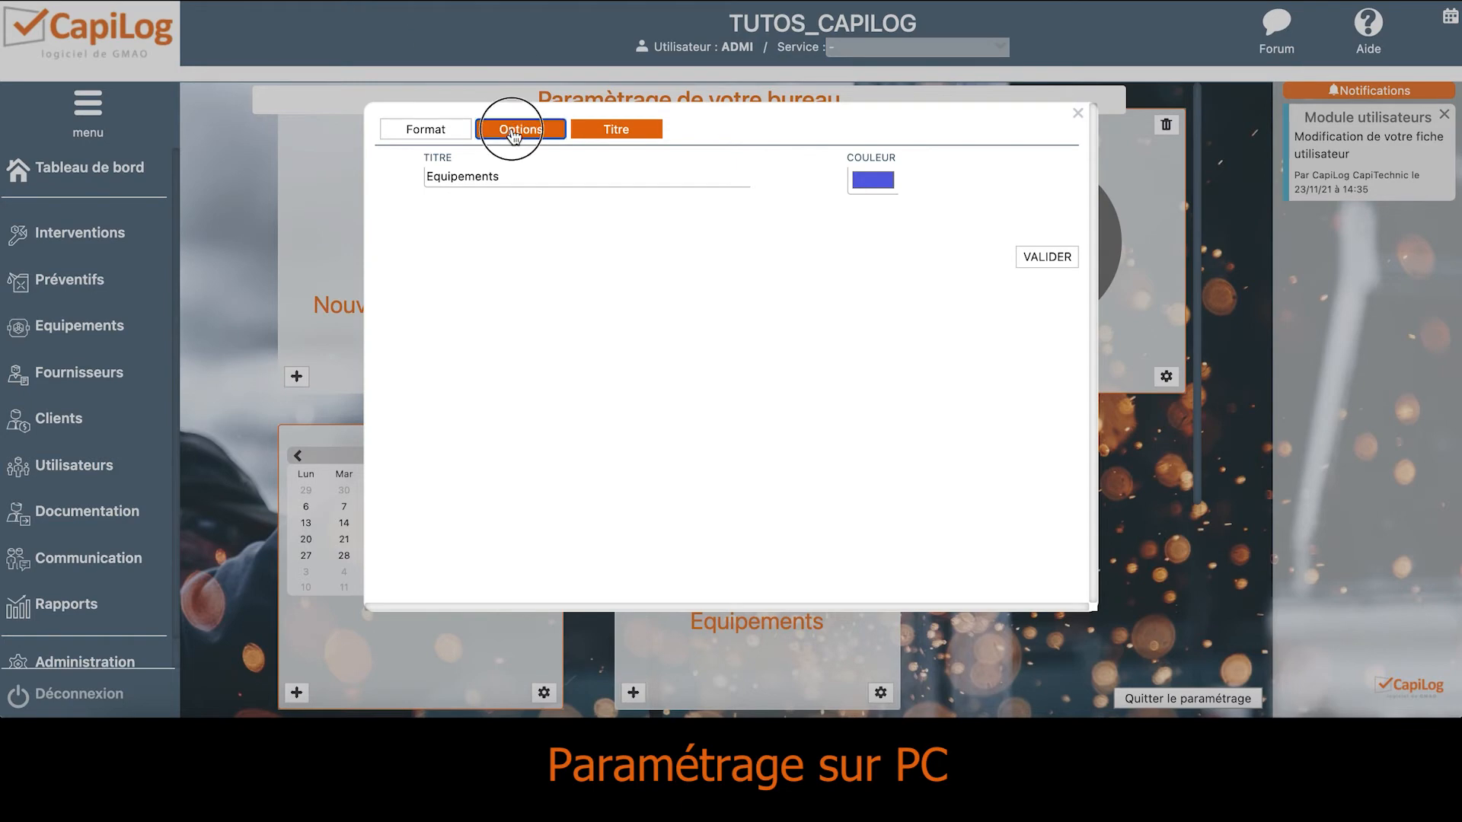
{"action": "left_click", "coordinate": [616, 129]}
{"action": "left_click", "coordinate": [1058, 264]}
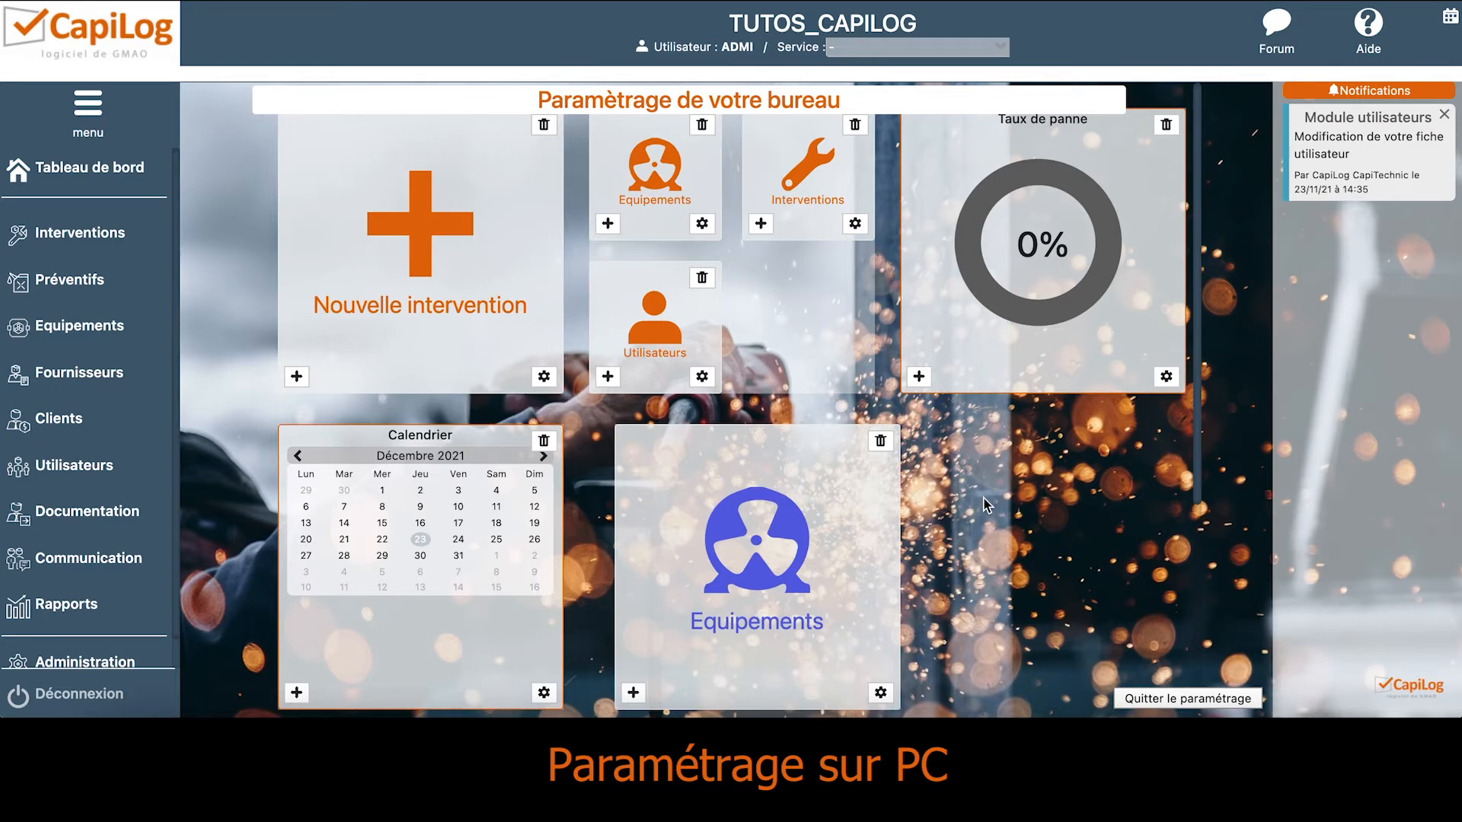
Open the equipment list through the blue Equipements tile and browse its entries
{"action": "left_click", "coordinate": [806, 609]}
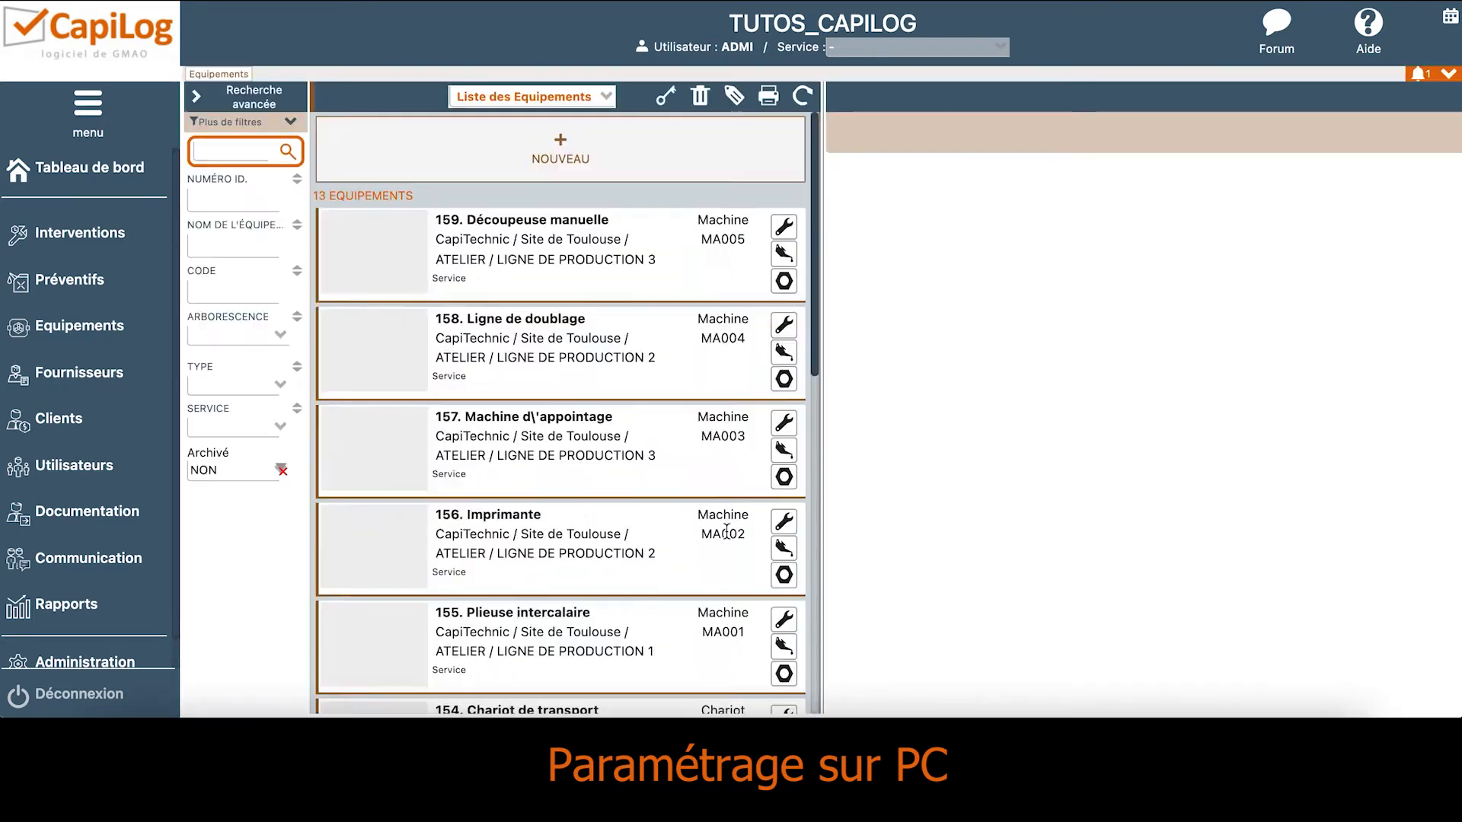
{"action": "scroll", "coordinate": [643, 546], "scroll_direction": "down", "scroll_amount": 5}
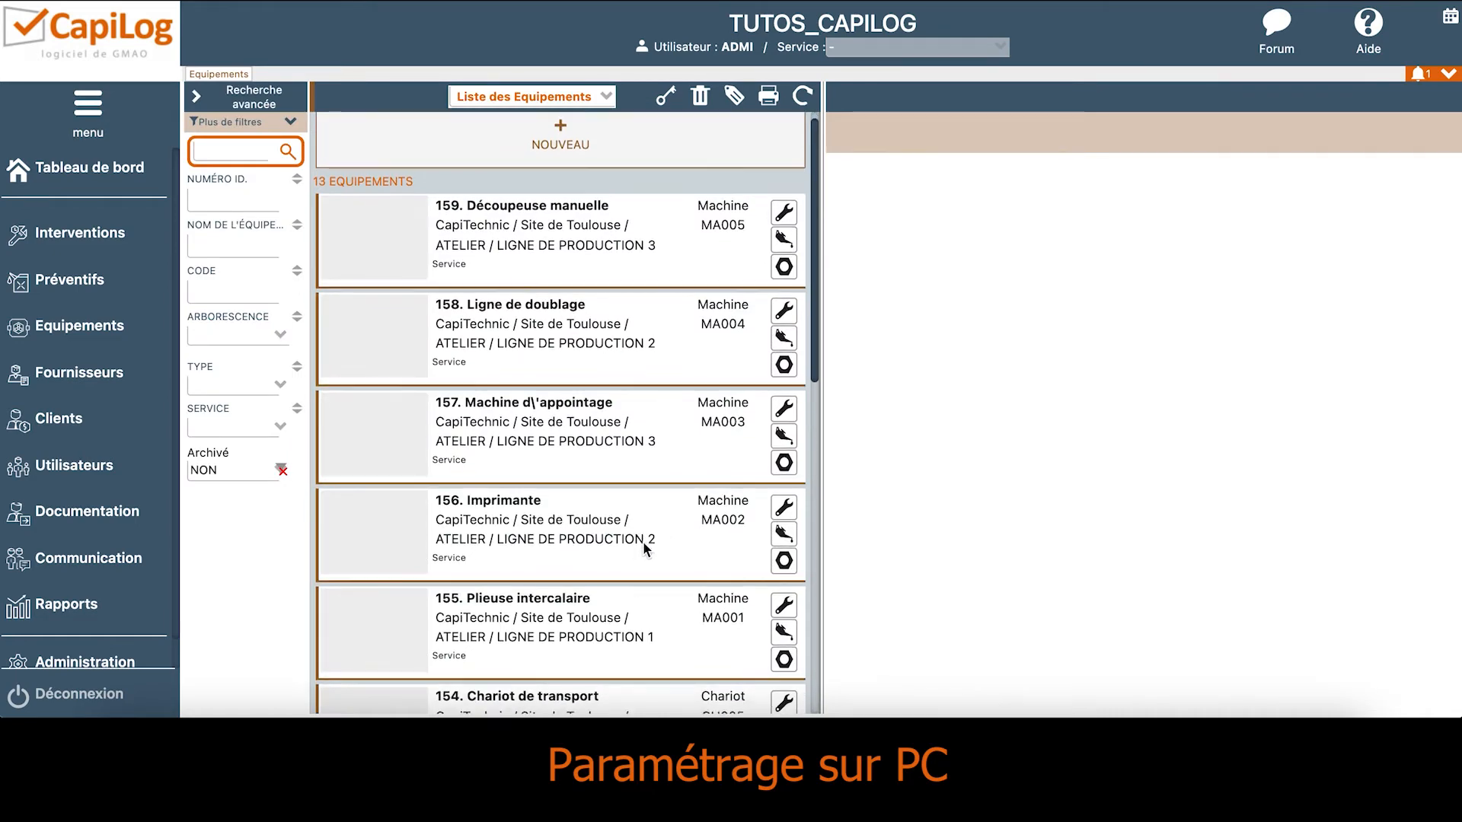
{"action": "scroll", "coordinate": [643, 540], "scroll_direction": "down", "scroll_amount": 3}
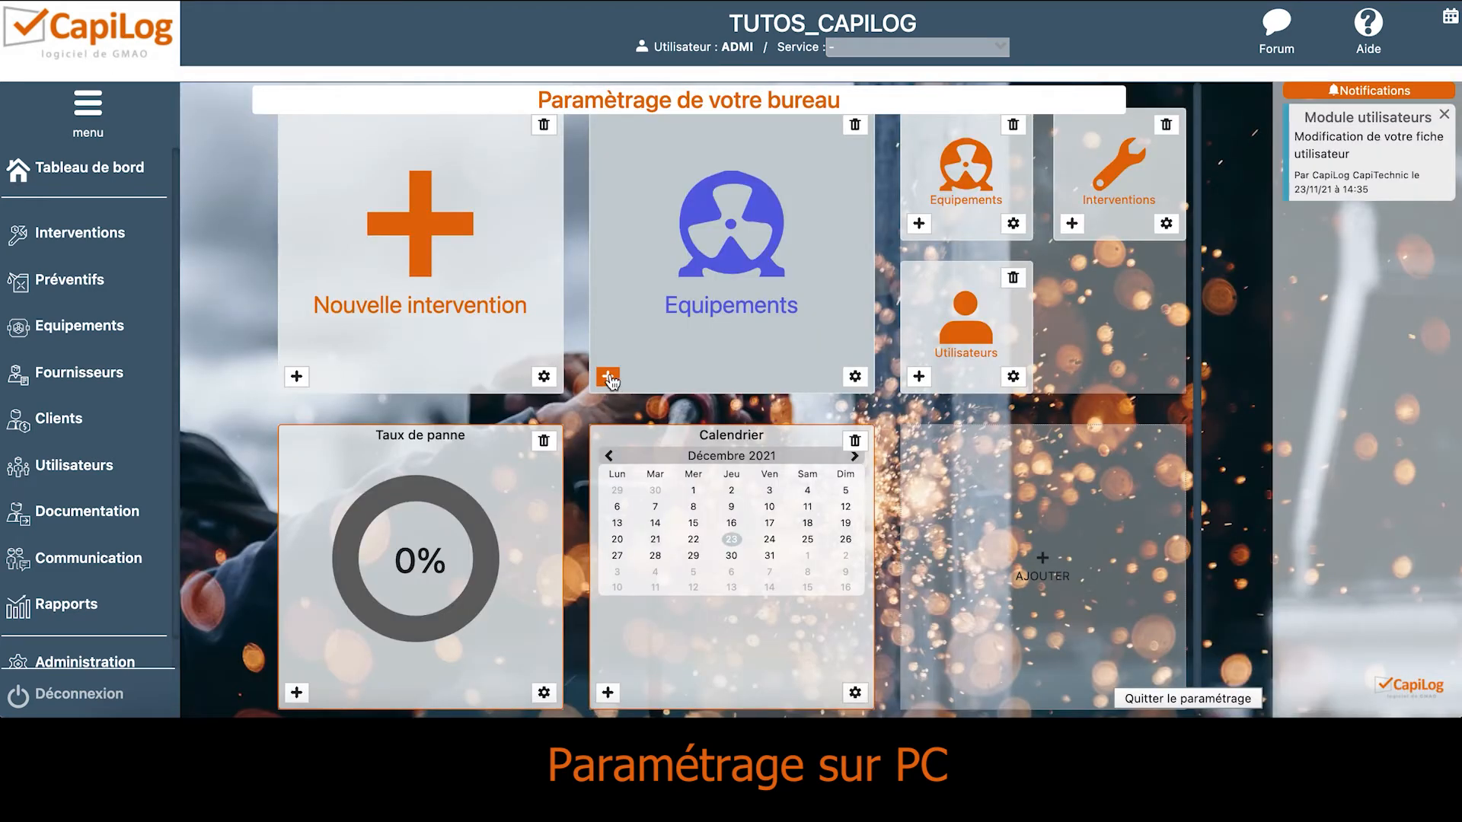
Move the blue Equipements tile to the start of the dashboard's second row and delete it
{"action": "left_click_drag", "start_coordinate": [609, 378], "coordinate": [291, 450]}
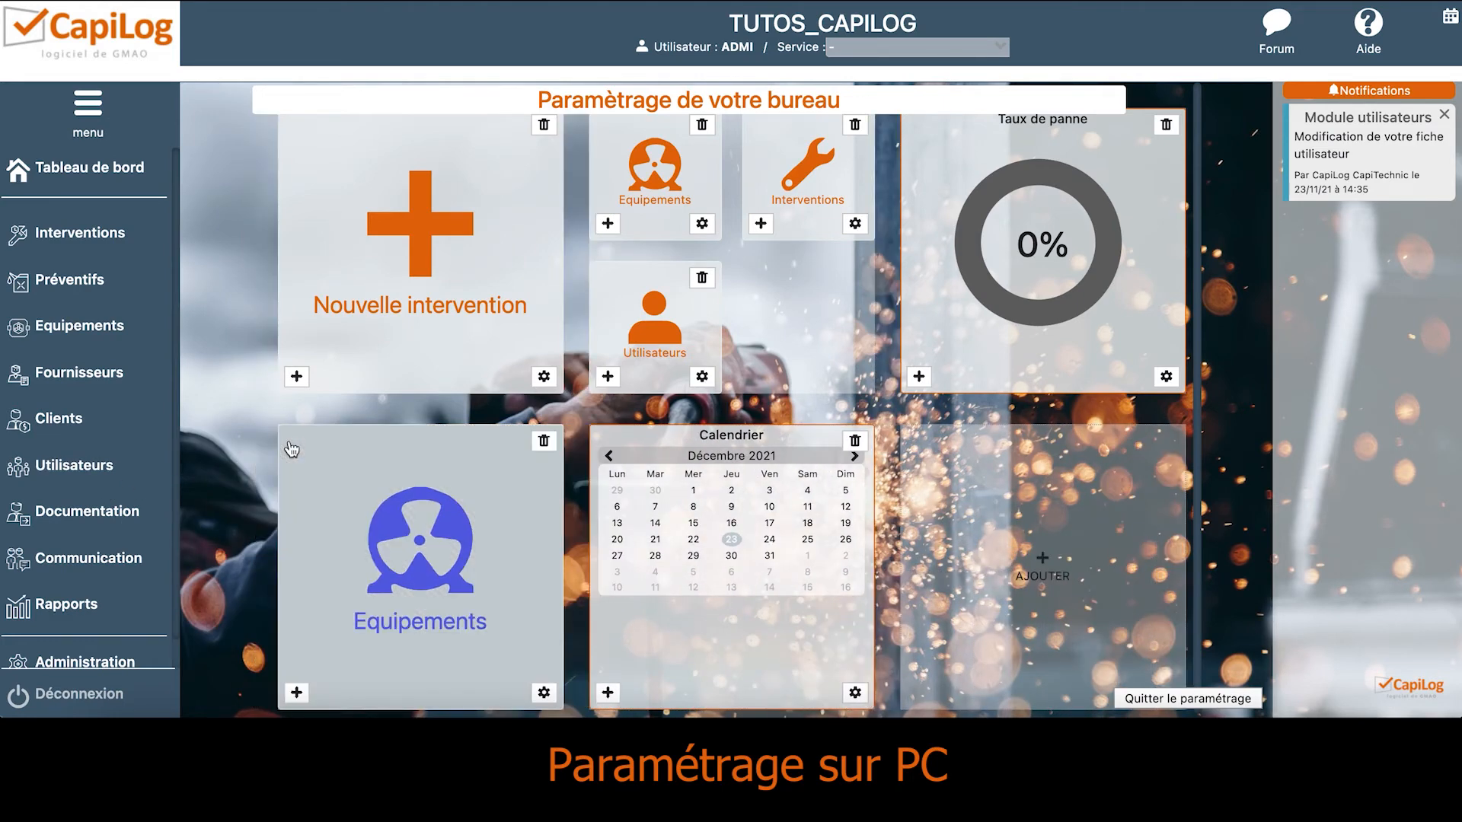
{"action": "left_click", "coordinate": [543, 441]}
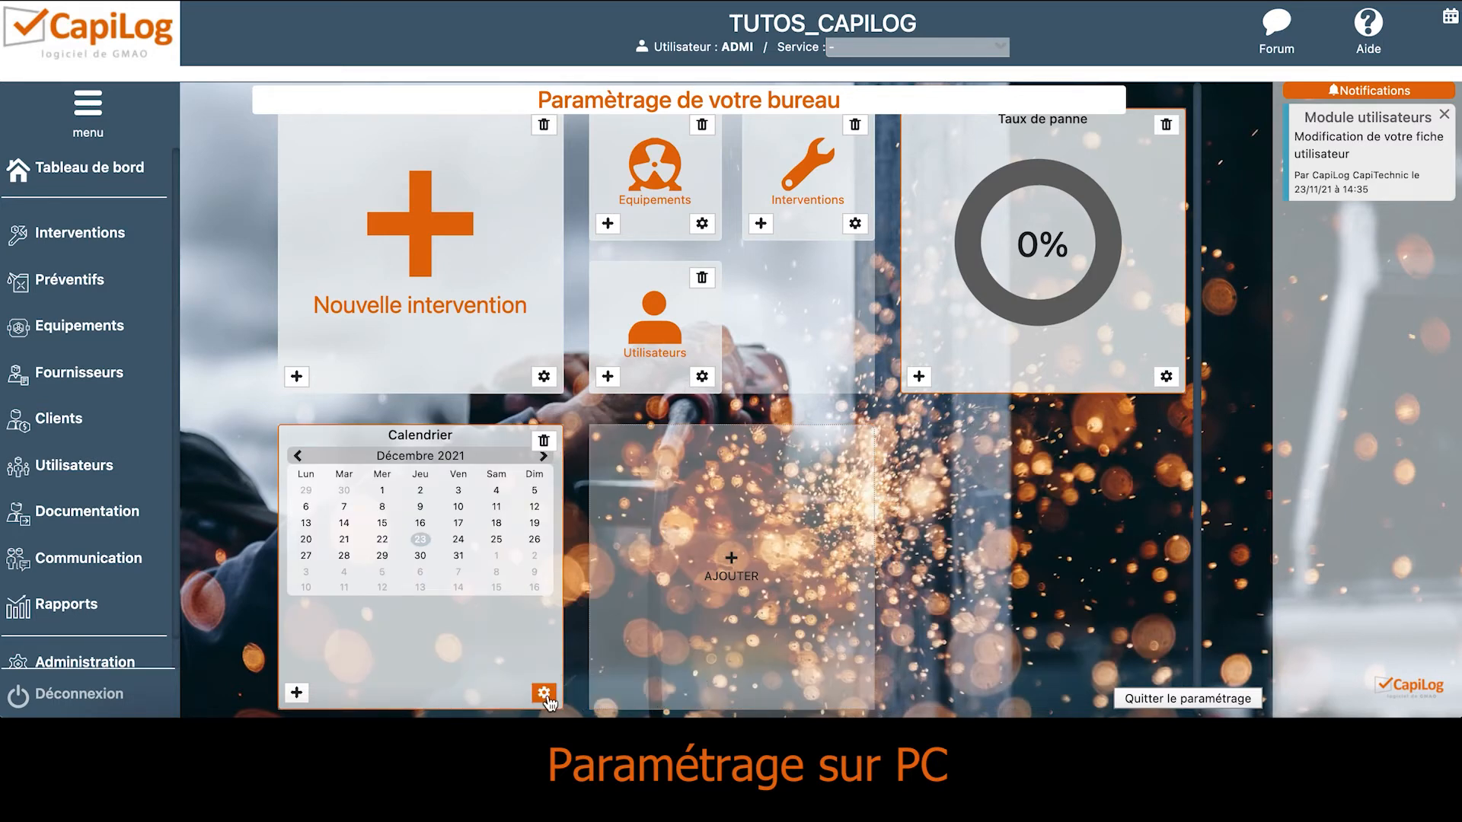
Examine the title, options and format settings of the Calendrier tile, then close them unchanged
{"action": "left_click", "coordinate": [545, 694]}
{"action": "left_click", "coordinate": [652, 177]}
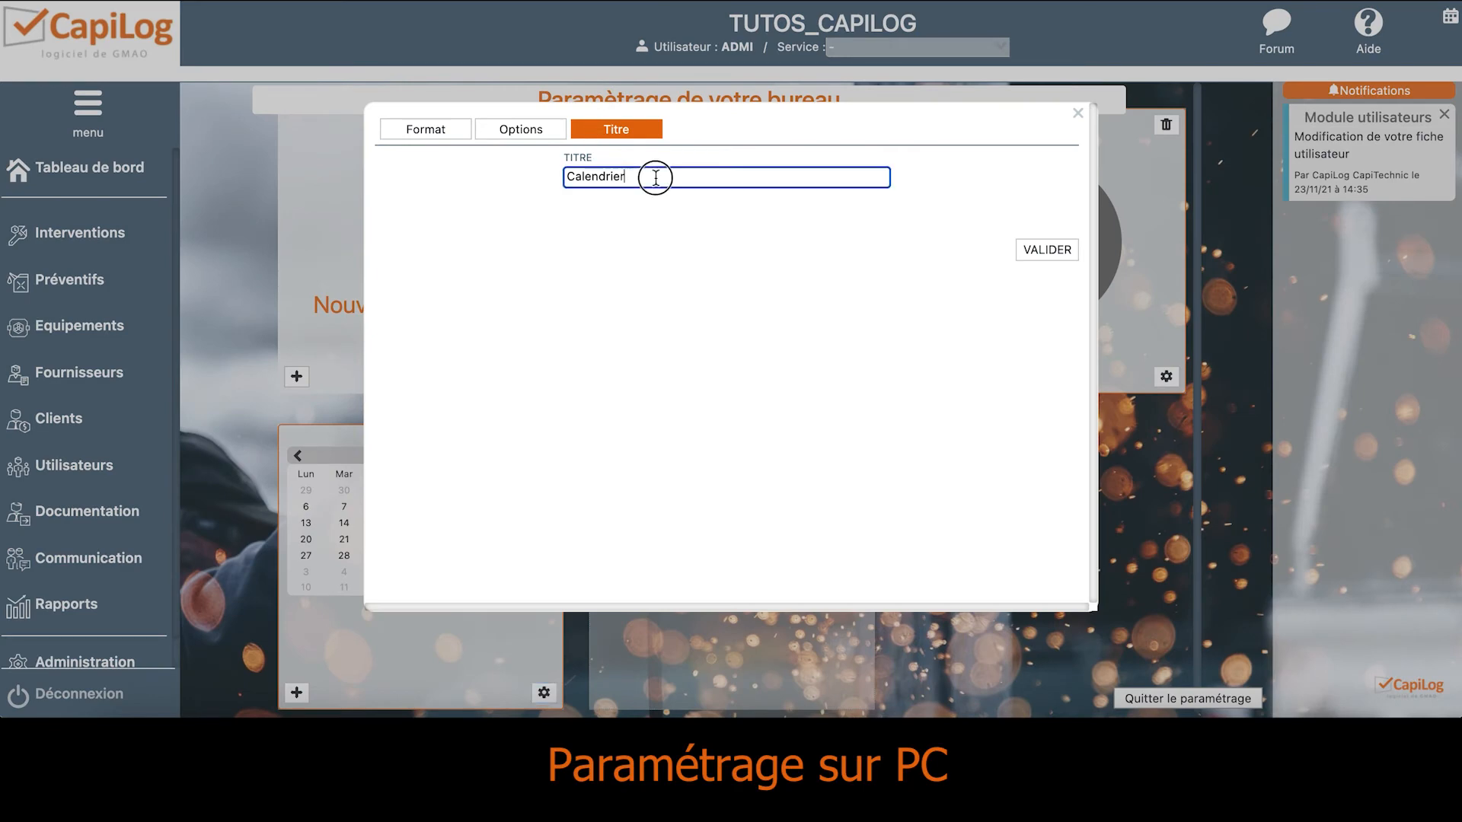
{"action": "left_click", "coordinate": [521, 129]}
{"action": "left_click", "coordinate": [426, 134]}
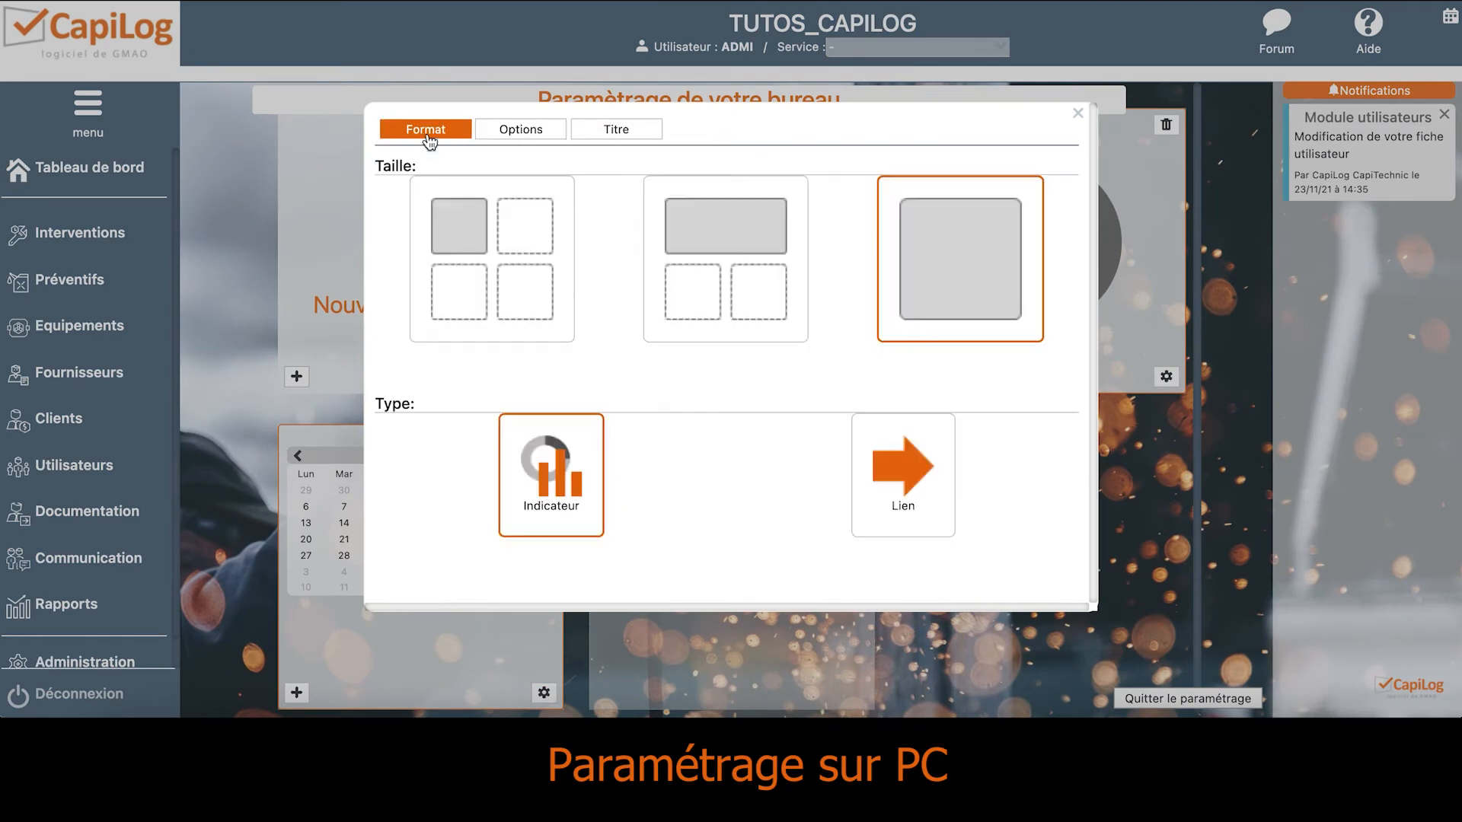
{"action": "left_click", "coordinate": [1078, 115]}
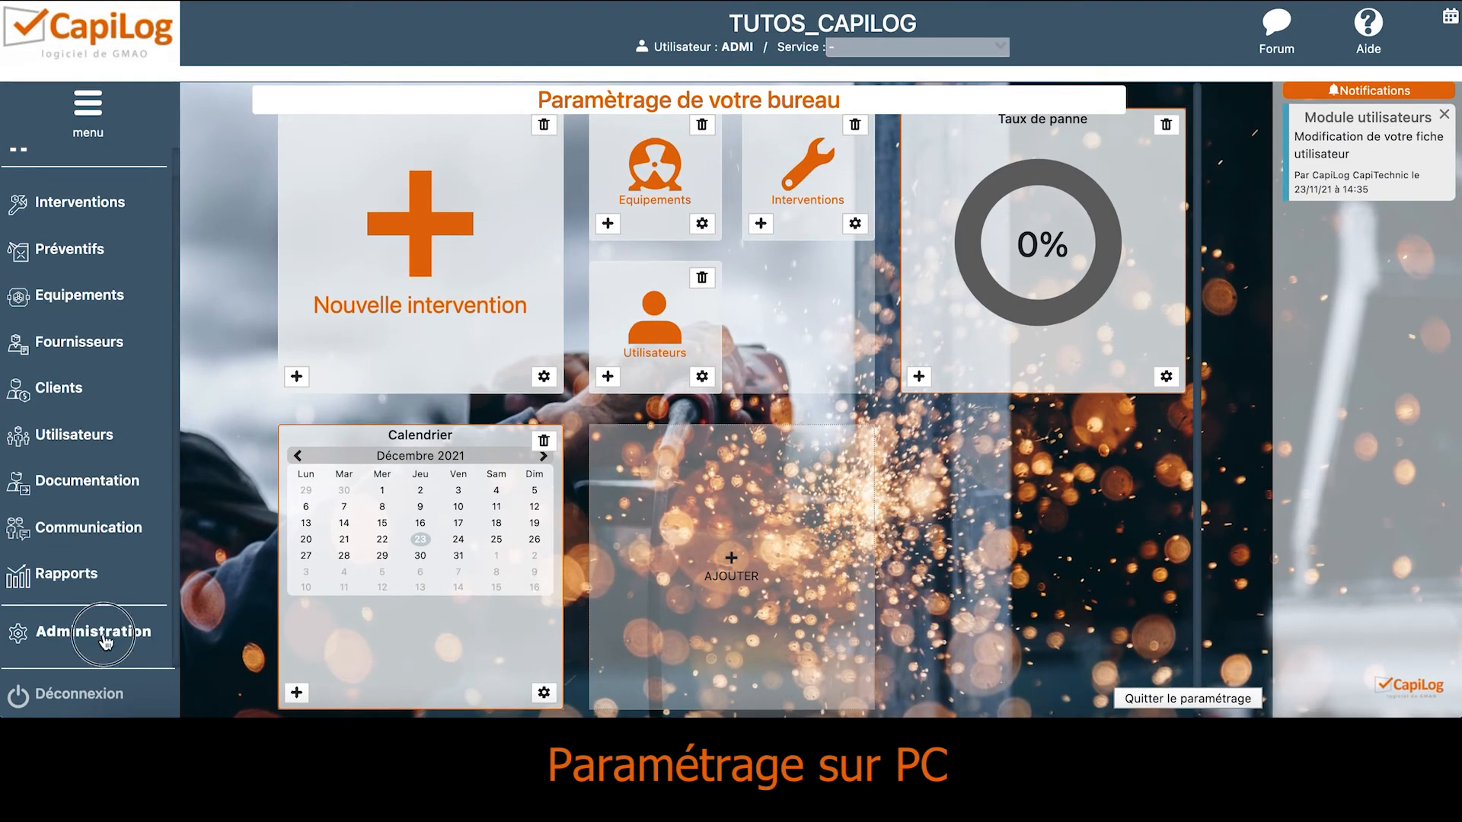
Open the dashboard settings in Paramètres généraux and look through the predefined dashboards and background images
{"action": "left_click", "coordinate": [85, 659]}
{"action": "left_click", "coordinate": [126, 638]}
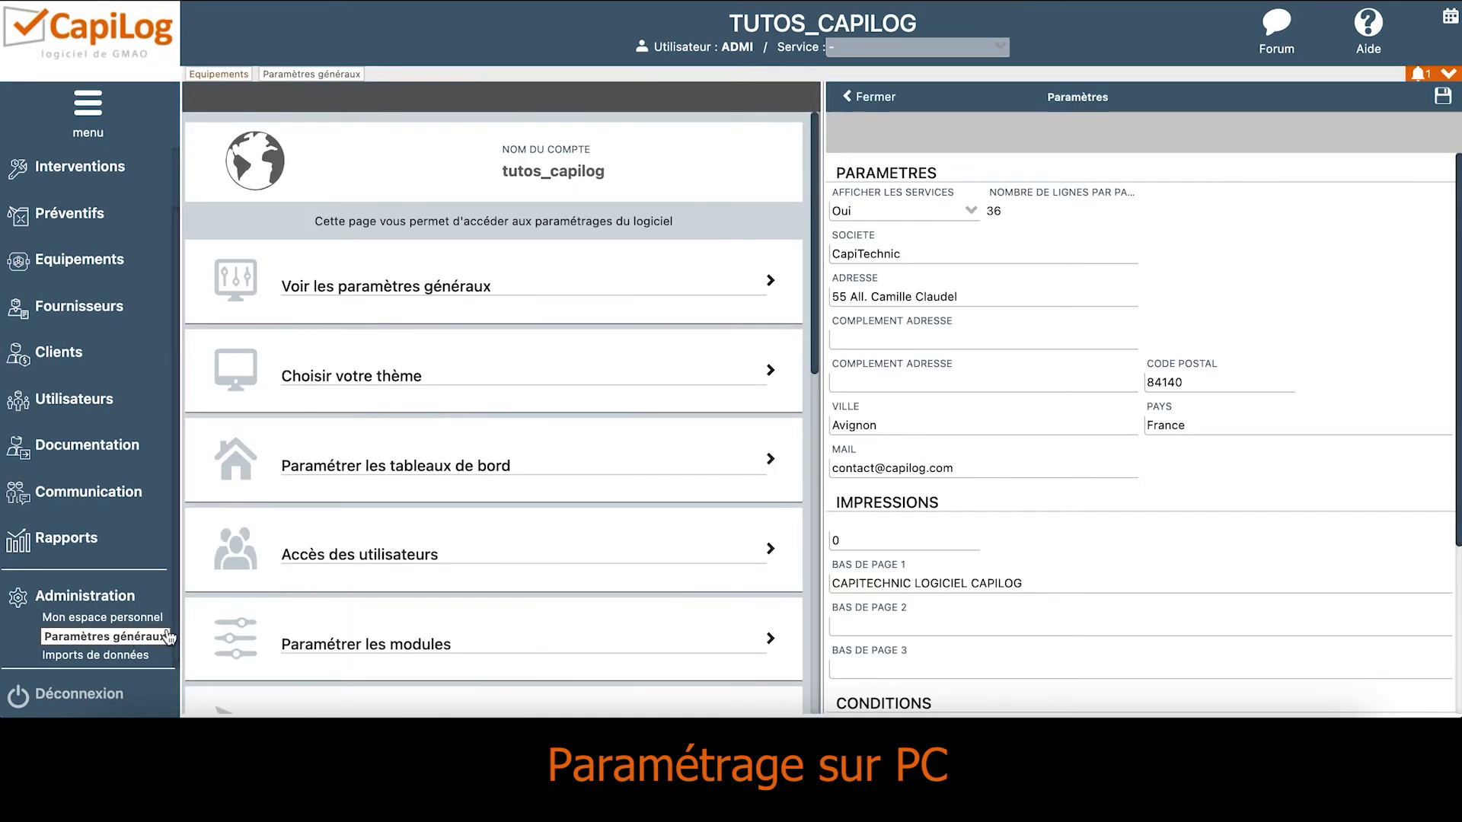
{"action": "left_click", "coordinate": [416, 485]}
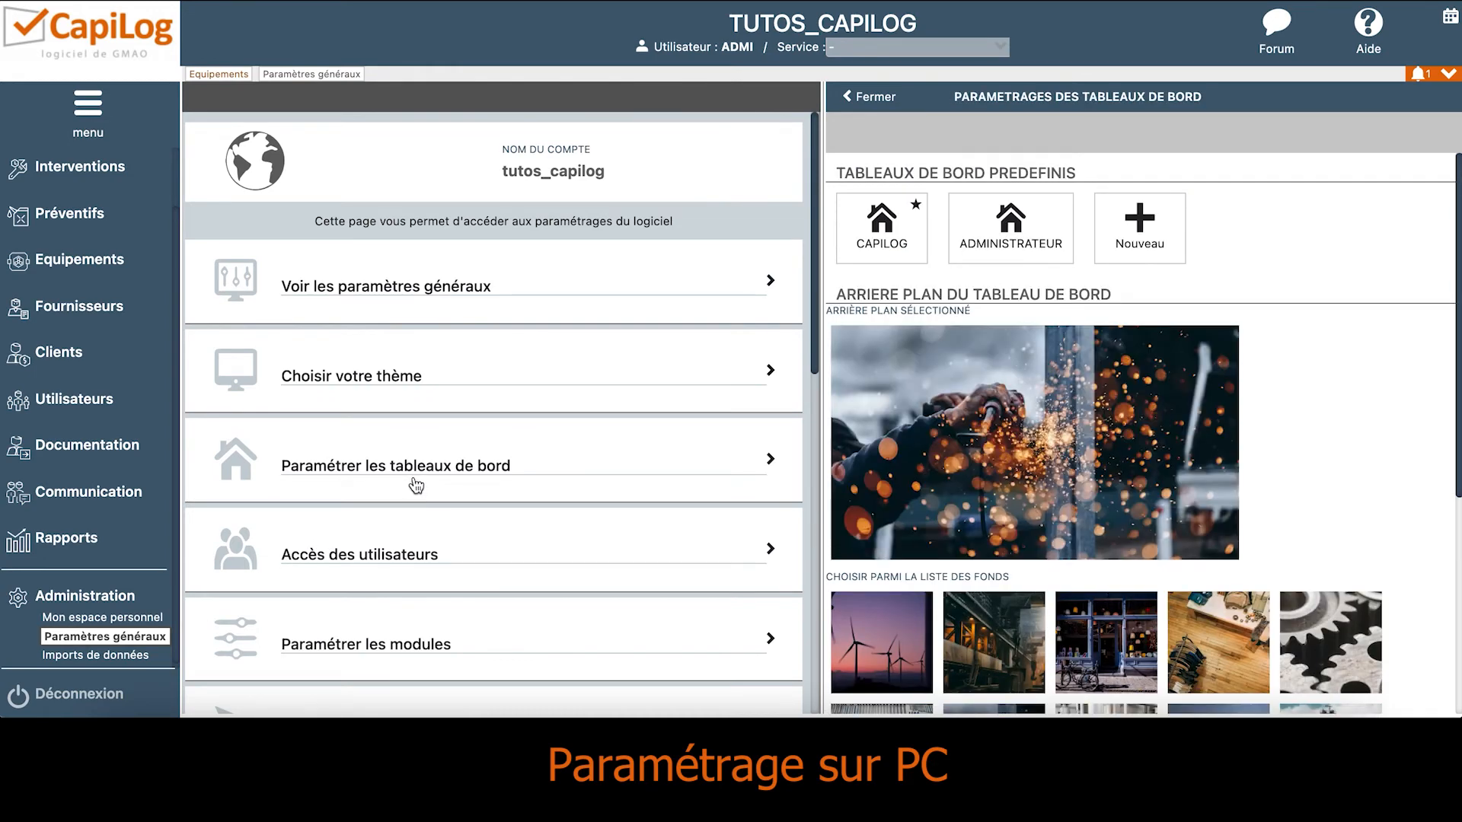
{"action": "scroll", "coordinate": [1020, 486], "scroll_direction": "down", "scroll_amount": 3}
{"action": "scroll", "coordinate": [1021, 485], "scroll_direction": "down", "scroll_amount": 3}
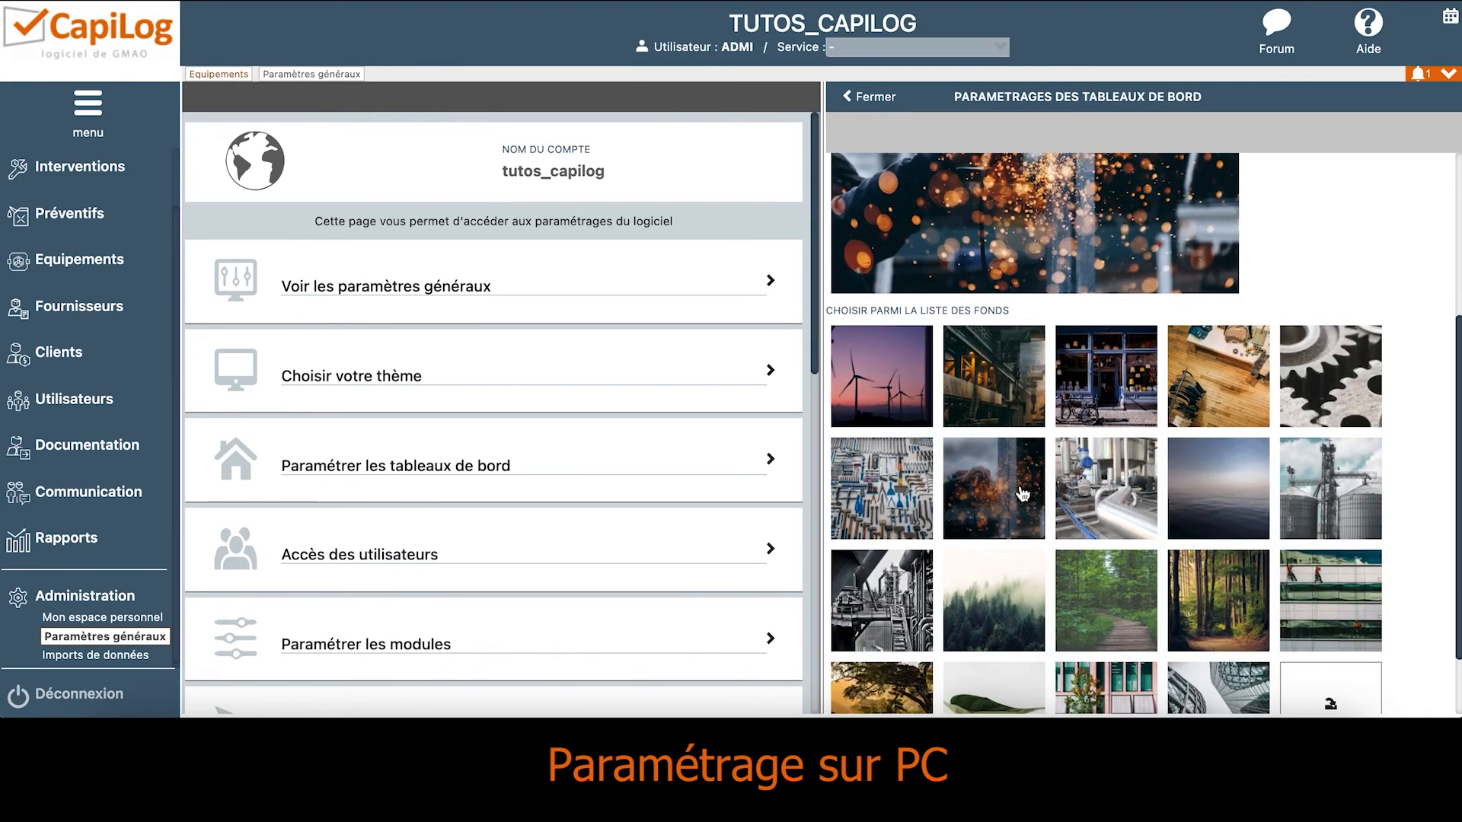
{"action": "scroll", "coordinate": [1021, 491], "scroll_direction": "up", "scroll_amount": 5}
{"action": "scroll", "coordinate": [1022, 495], "scroll_direction": "up", "scroll_amount": 1}
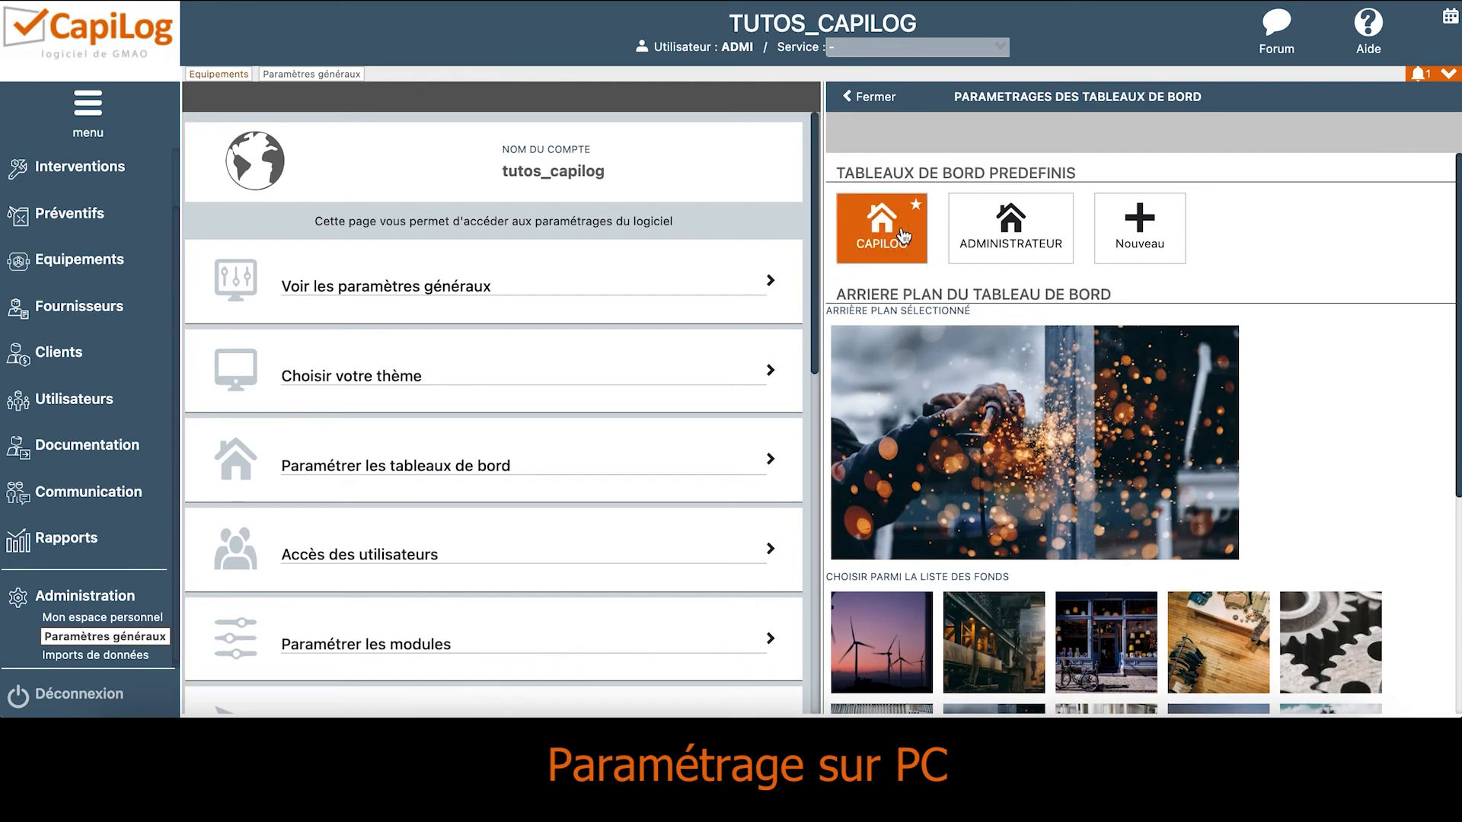
Create a new predefined dashboard titled TECHNICIENS and close its edit form
{"action": "left_click", "coordinate": [1157, 229]}
{"action": "left_click", "coordinate": [923, 203]}
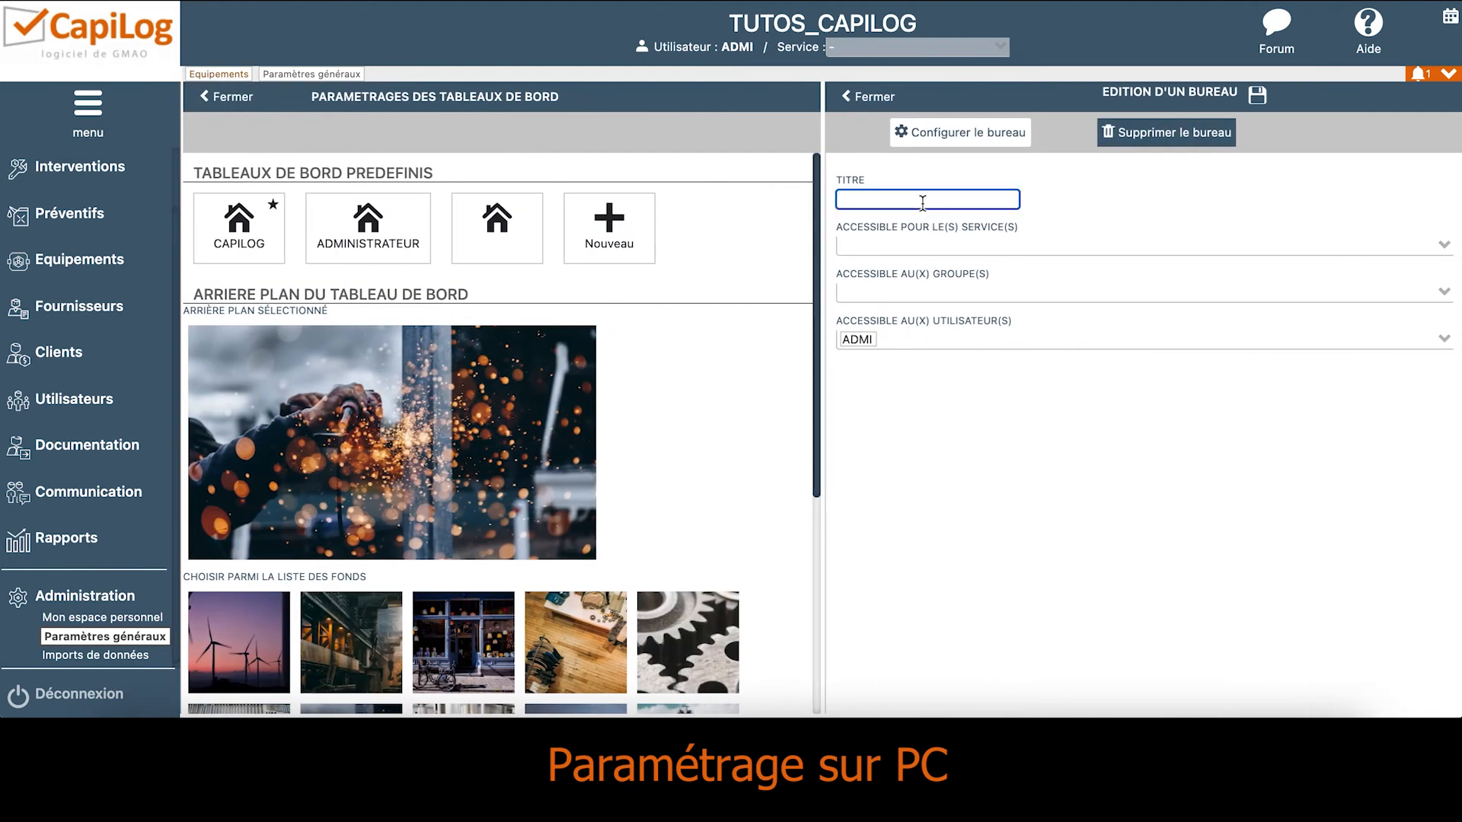
{"action": "type", "text": "TECHNICIENS"}
{"action": "left_click", "coordinate": [867, 97]}
{"action": "left_click", "coordinate": [1170, 217]}
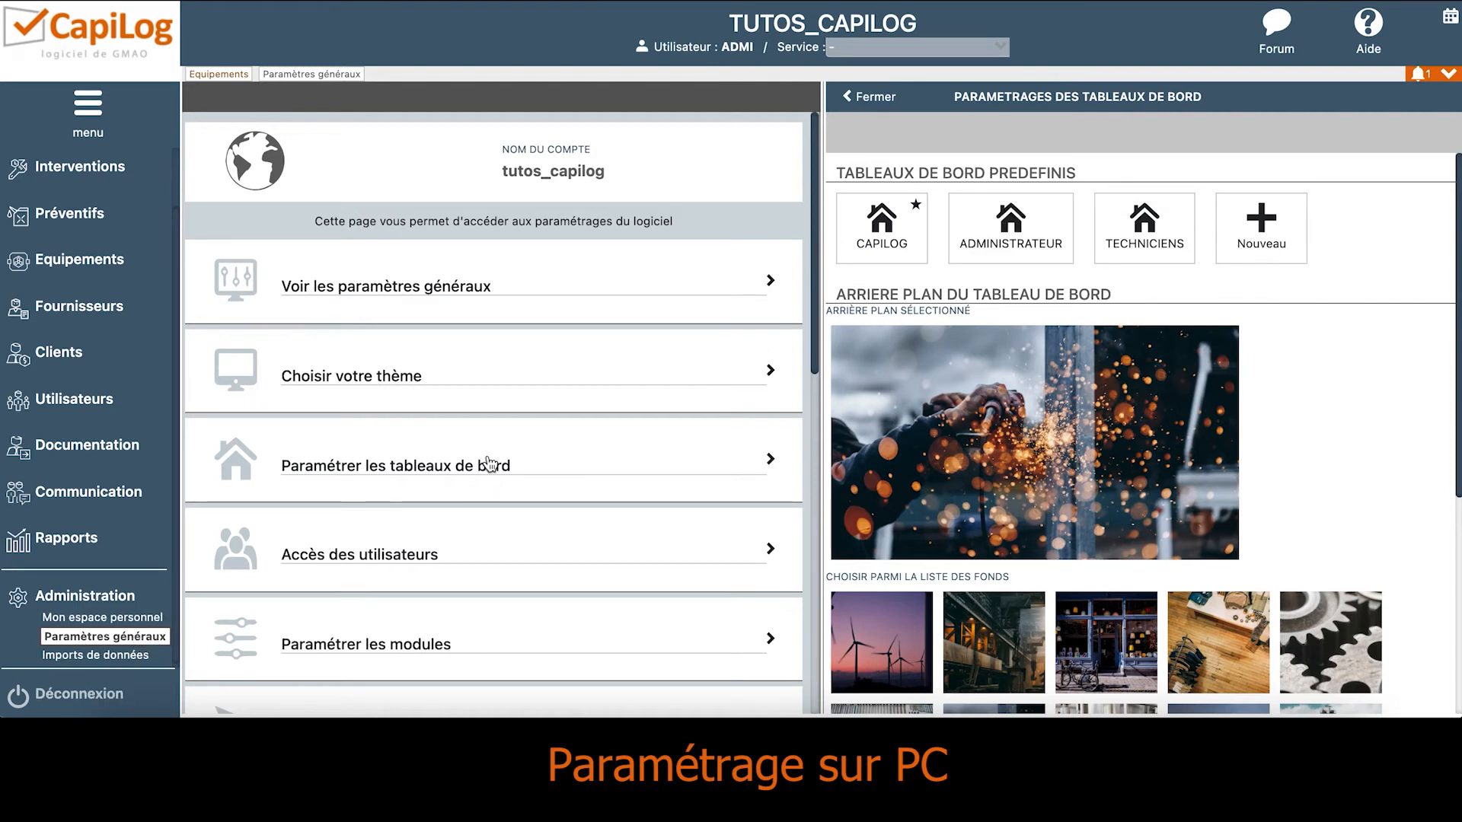
Open the Capilog Mobile parameters to view the configurable main page and modules
{"action": "scroll", "coordinate": [491, 464], "scroll_direction": "down", "scroll_amount": 3}
{"action": "left_click", "coordinate": [493, 546]}
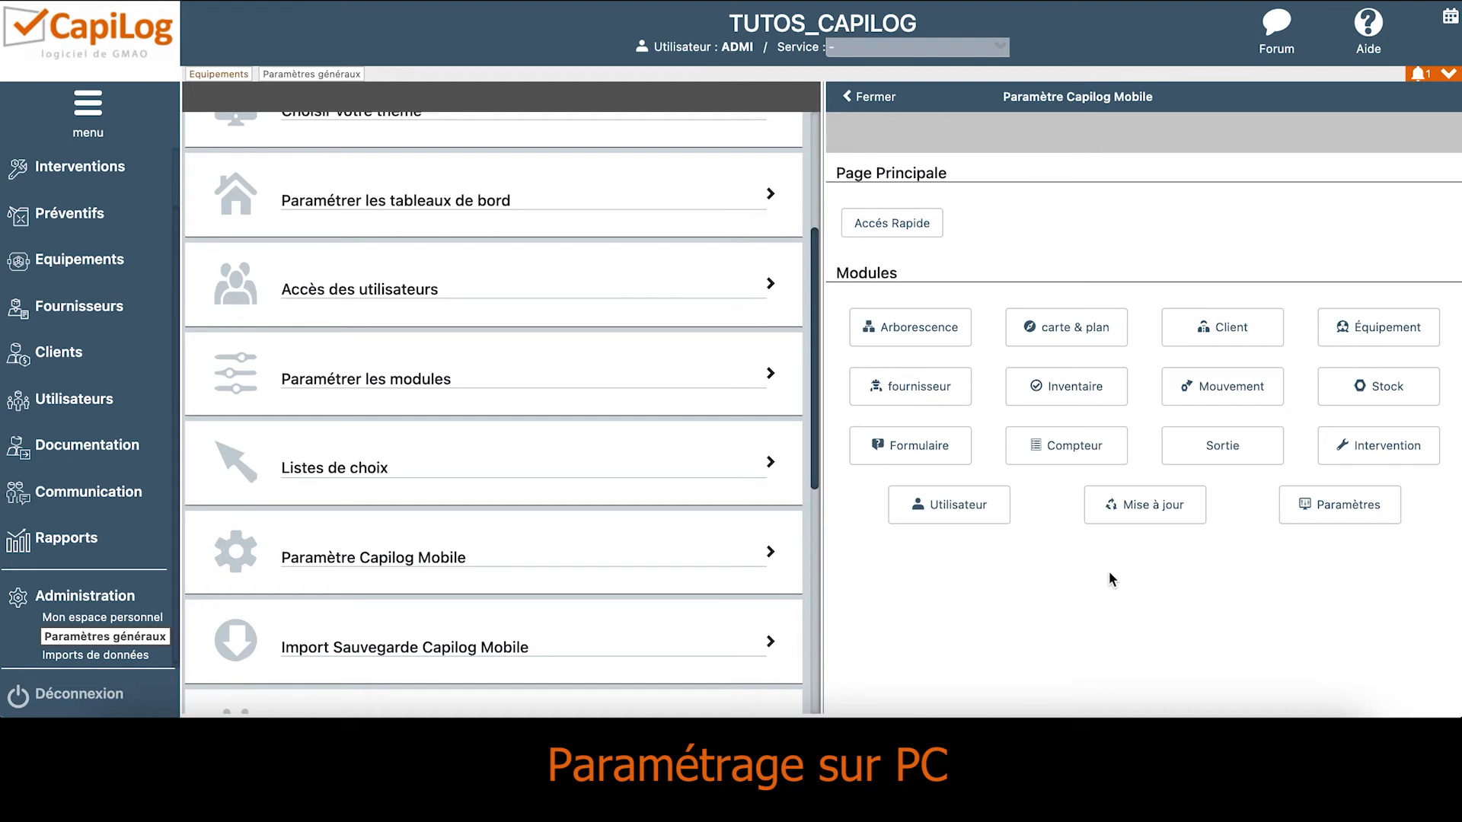
{"action": "left_click", "coordinate": [88, 107]}
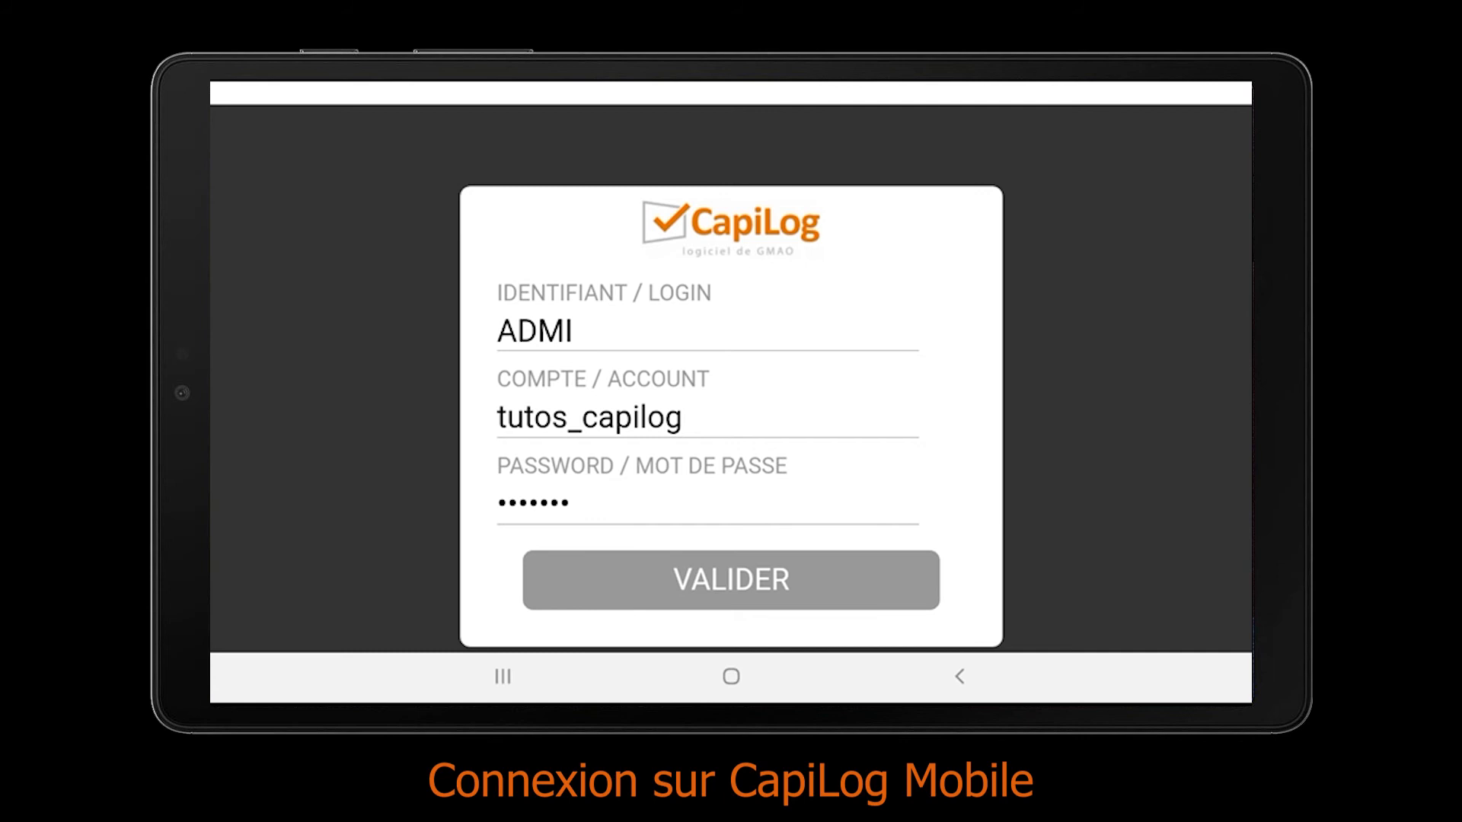
Switch to CapiLog Mobile on the tablet and sign in with the credentials already filled in
{"action": "left_click", "coordinate": [731, 580]}
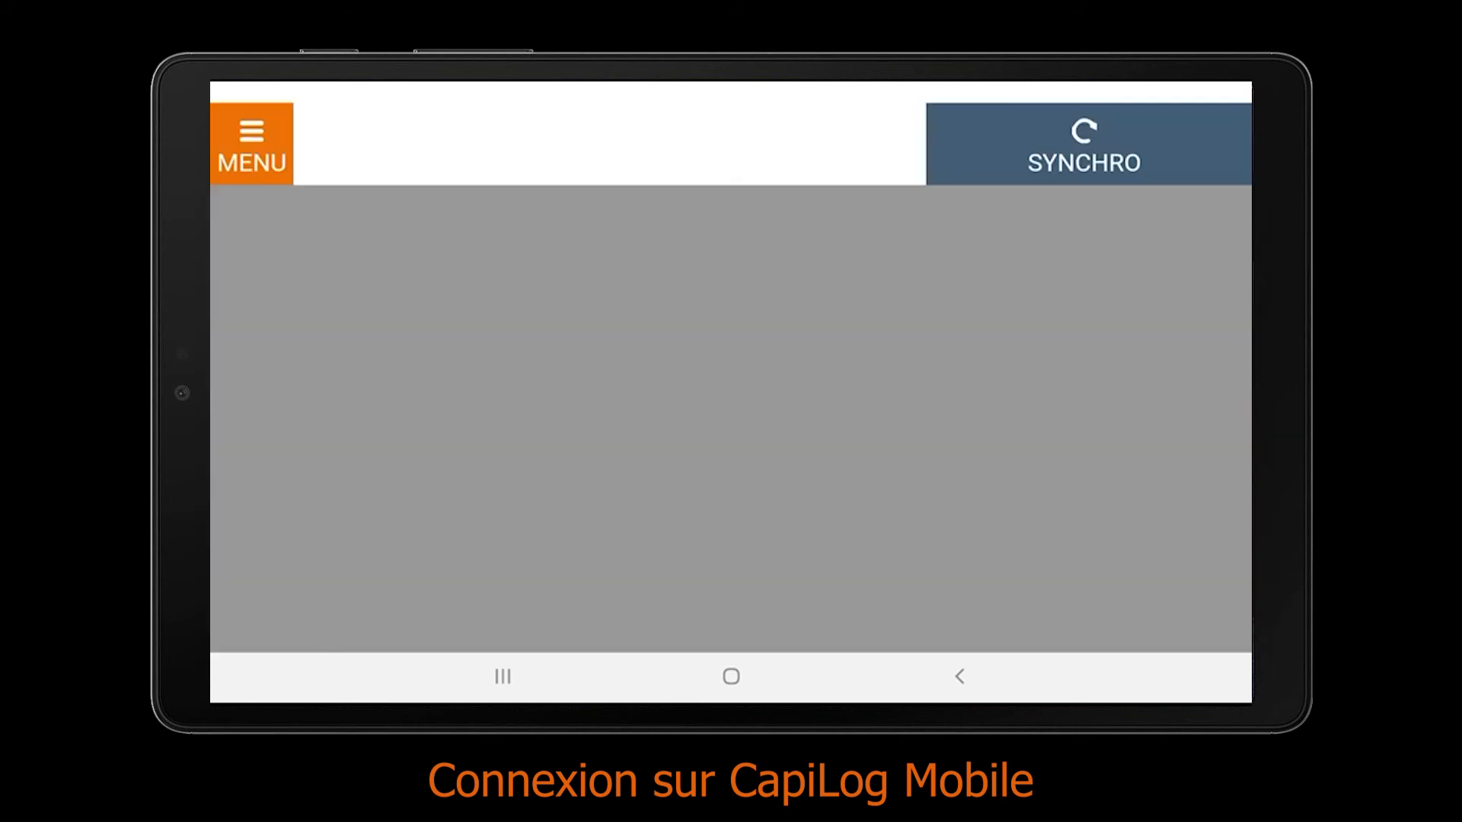